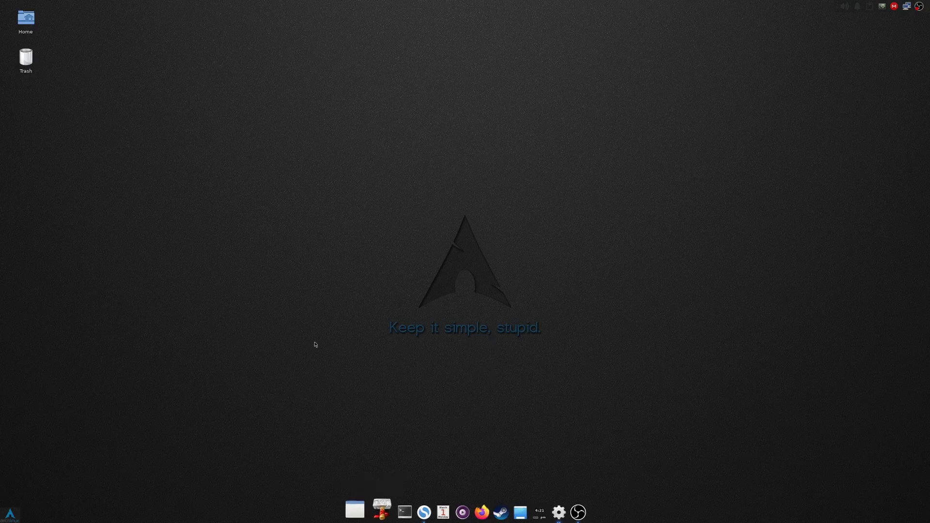
Browse another wallpaper folder in desktop background settings, then cancel and close them
{"action": "right_click", "coordinate": [350, 274]}
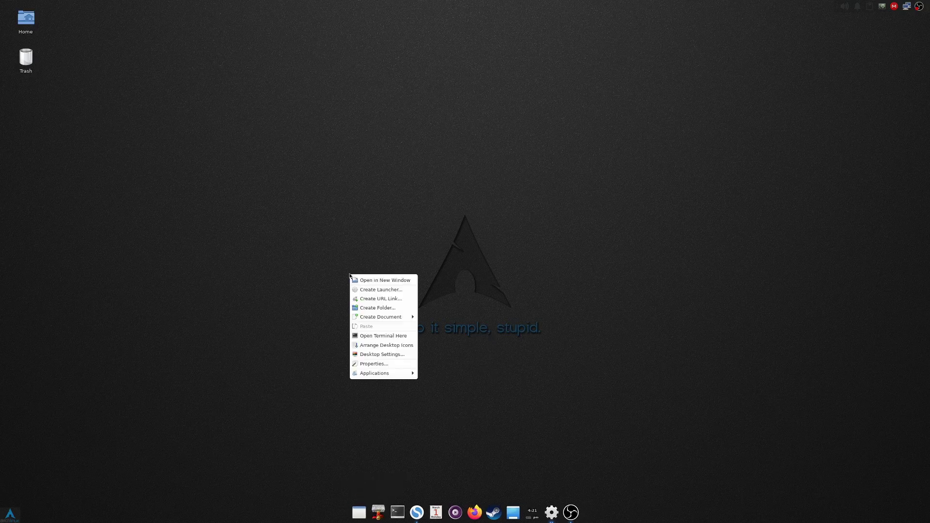
{"action": "left_click", "coordinate": [379, 354]}
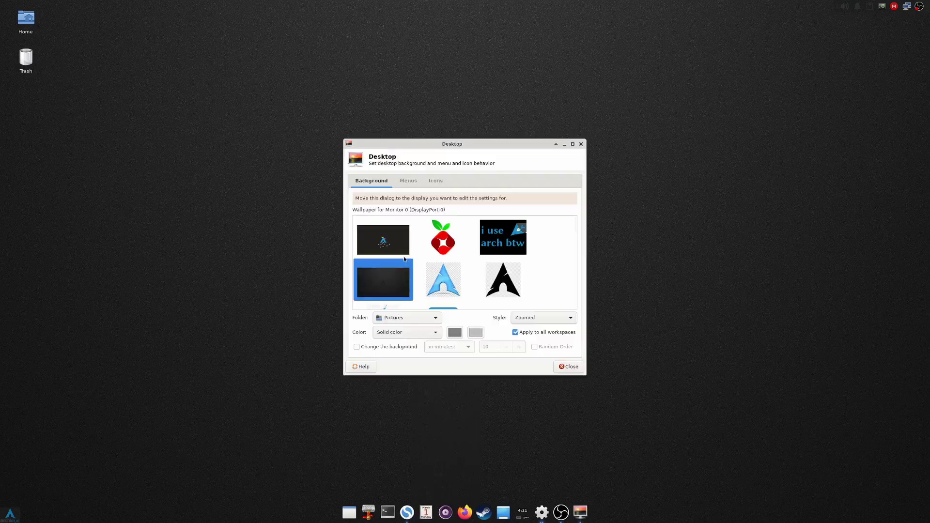
{"action": "scroll", "coordinate": [533, 266], "scroll_direction": "down", "scroll_amount": 10}
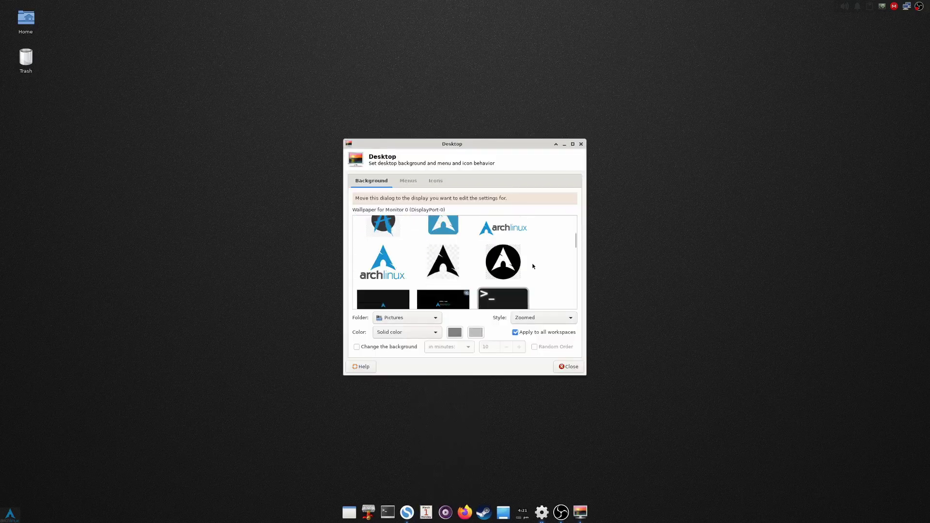
{"action": "left_click", "coordinate": [429, 318]}
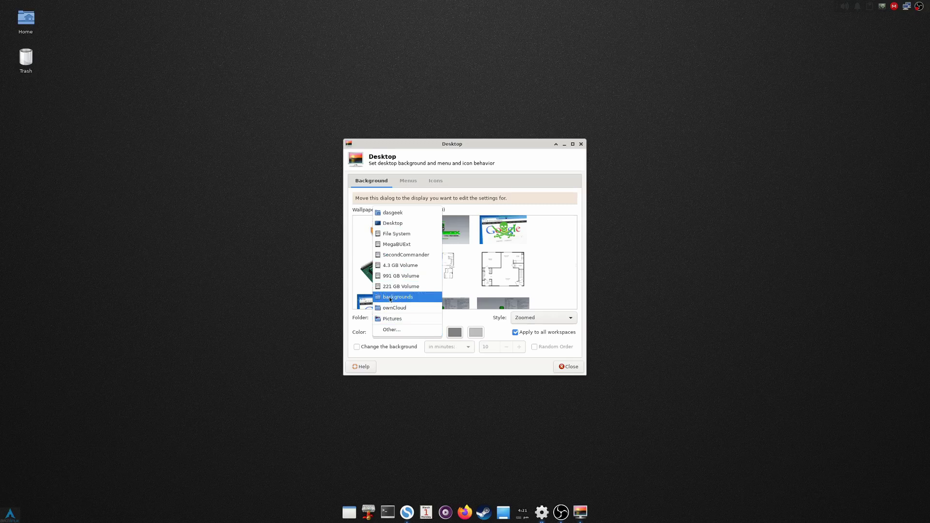
{"action": "left_click", "coordinate": [391, 329]}
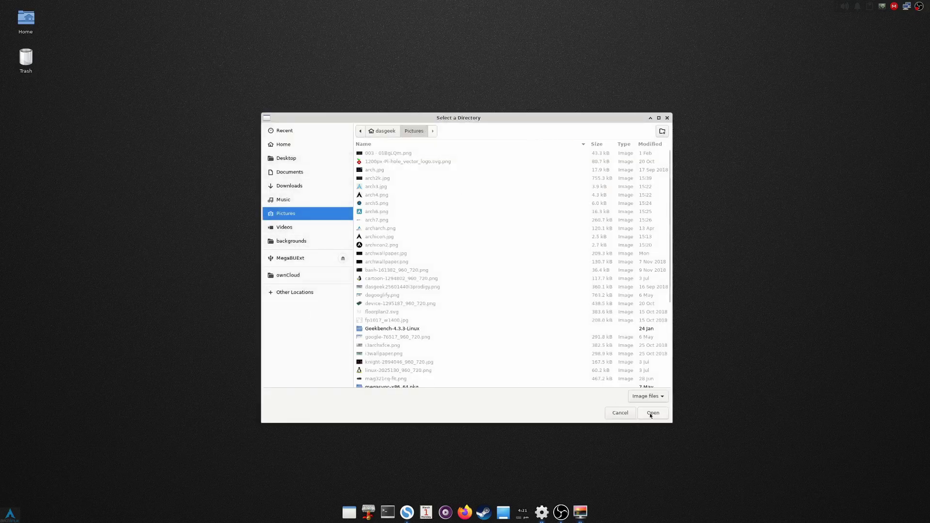
{"action": "left_click", "coordinate": [619, 413]}
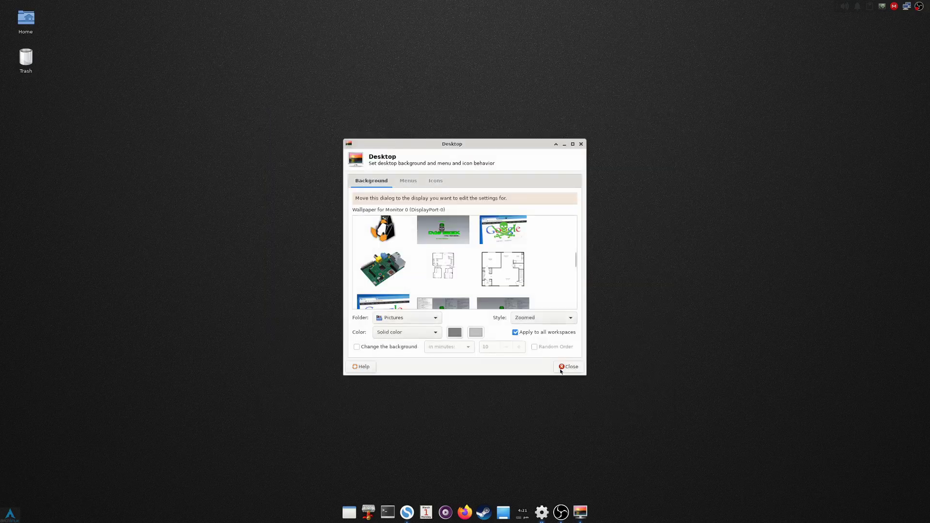
{"action": "left_click", "coordinate": [569, 367]}
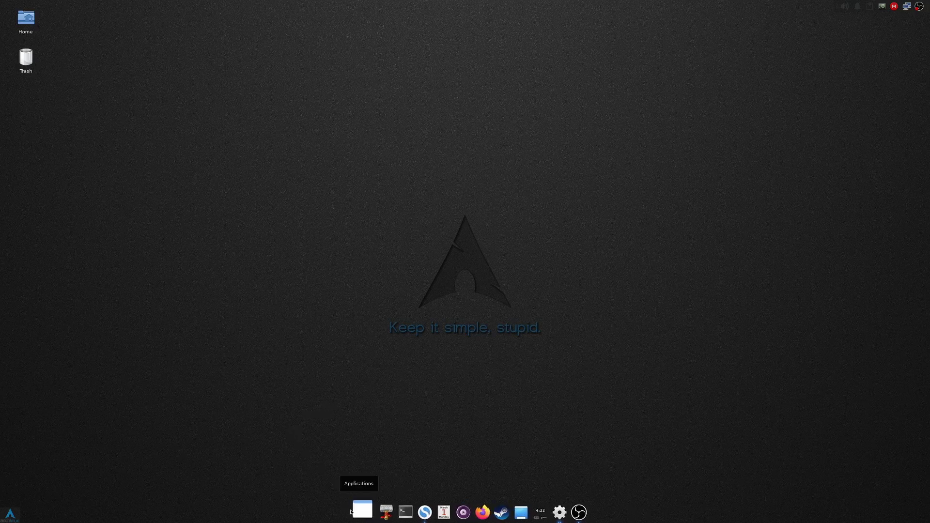
Bring up Plank's dock preferences from the dock's context menu
{"action": "right_click", "coordinate": [351, 512]}
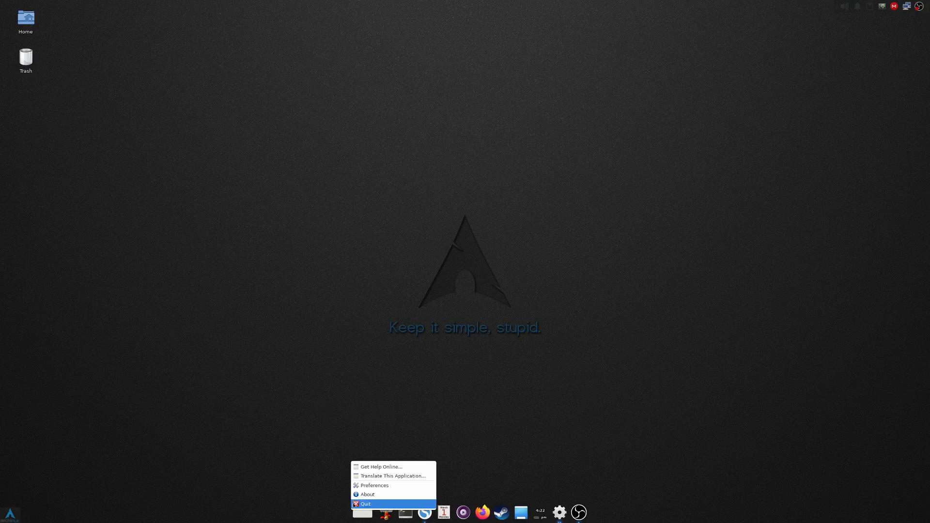
{"action": "left_click", "coordinate": [368, 485]}
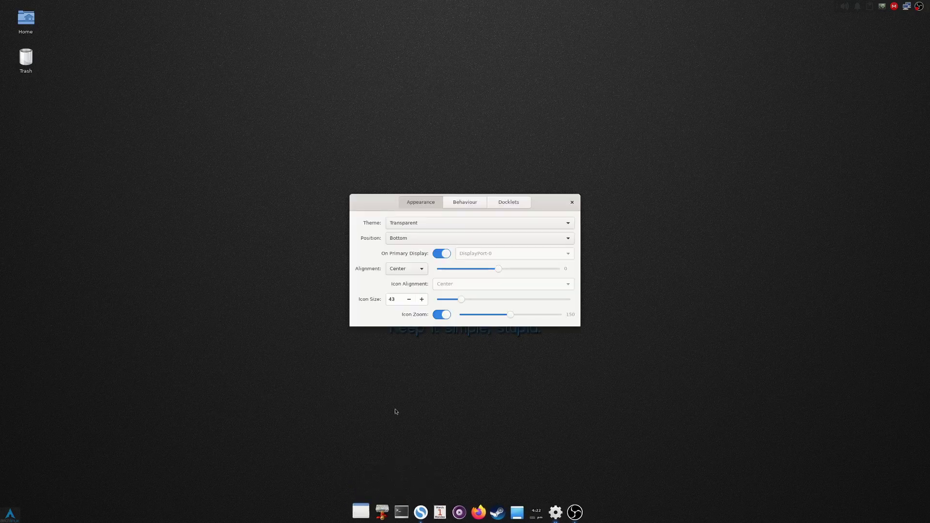
{"action": "right_click", "coordinate": [350, 512]}
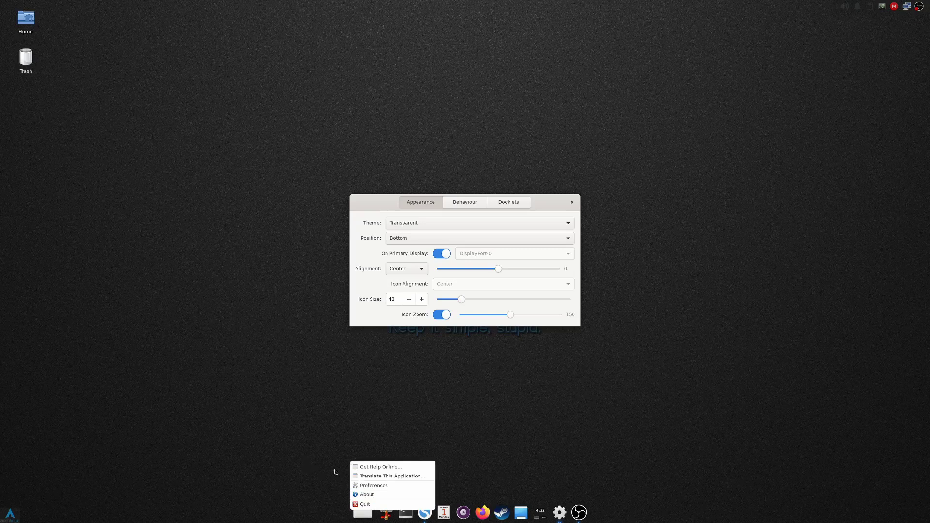
{"action": "left_click", "coordinate": [330, 411]}
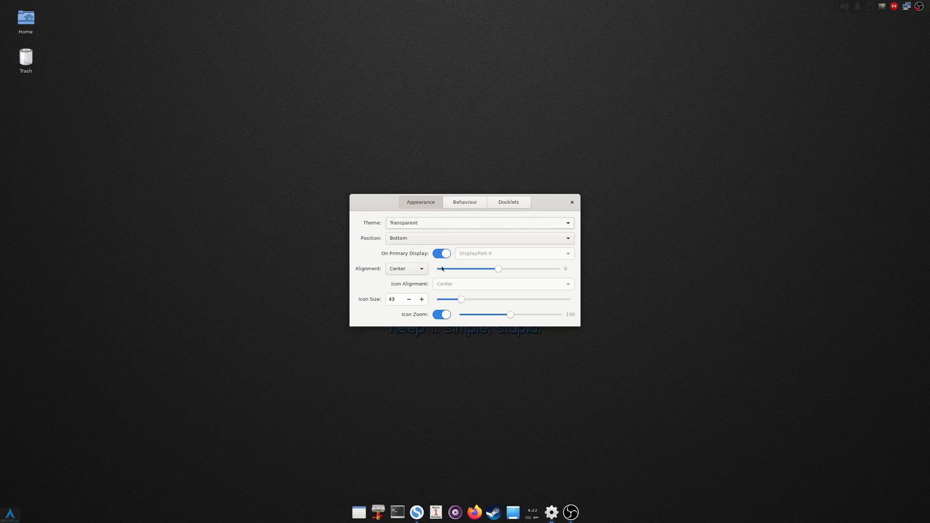
Try the Matte, Gtk+ and Default dock themes, keep Transparent, and view Behaviour settings
{"action": "left_click", "coordinate": [390, 223]}
{"action": "left_click", "coordinate": [392, 213]}
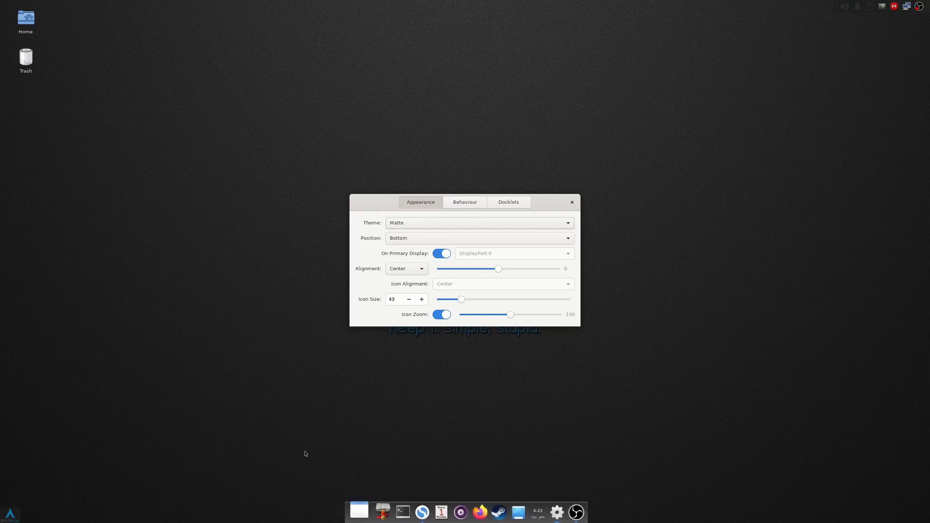
{"action": "left_click", "coordinate": [410, 223]}
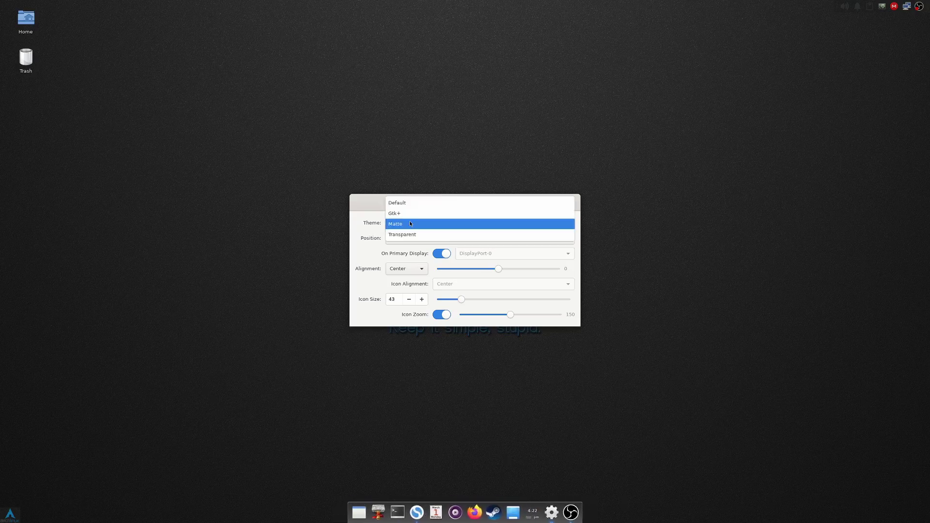
{"action": "left_click", "coordinate": [404, 213]}
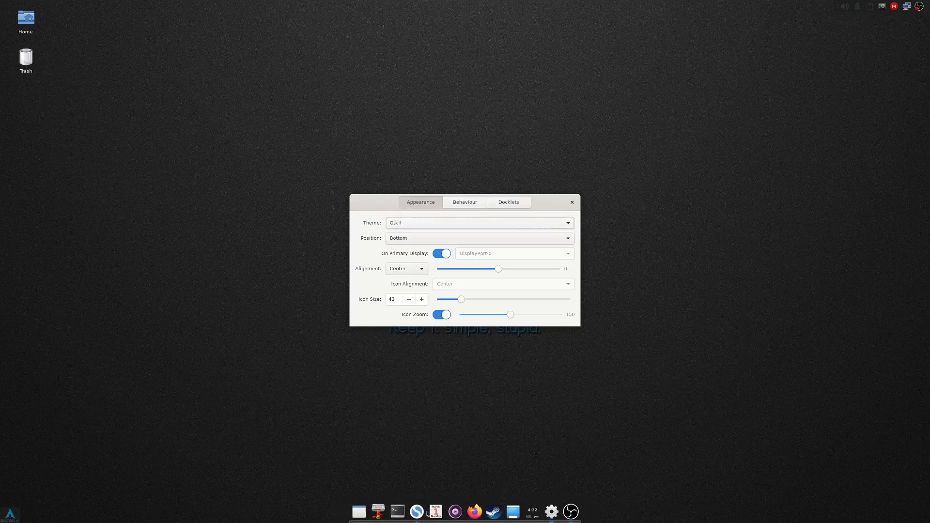
{"action": "left_click", "coordinate": [409, 225]}
{"action": "left_click", "coordinate": [406, 213]}
{"action": "left_click", "coordinate": [405, 220]}
{"action": "left_click", "coordinate": [415, 256]}
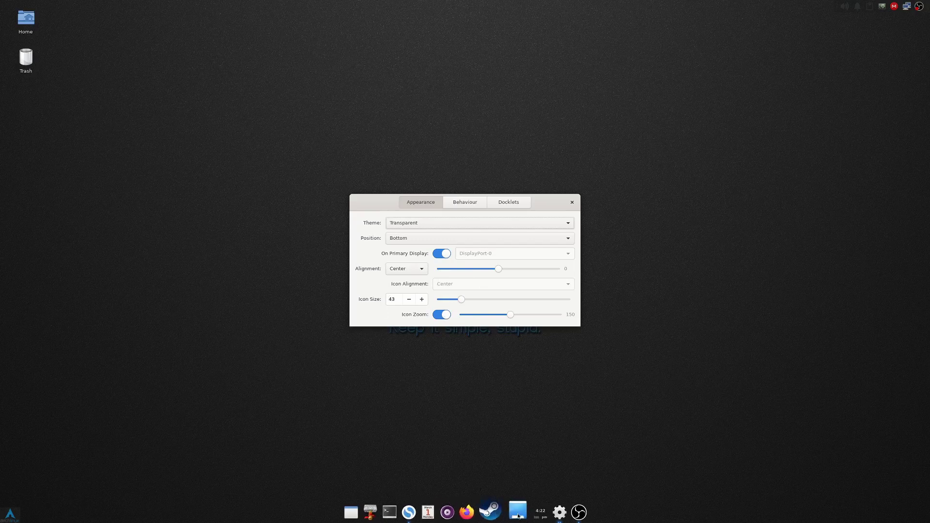
{"action": "left_click", "coordinate": [465, 202]}
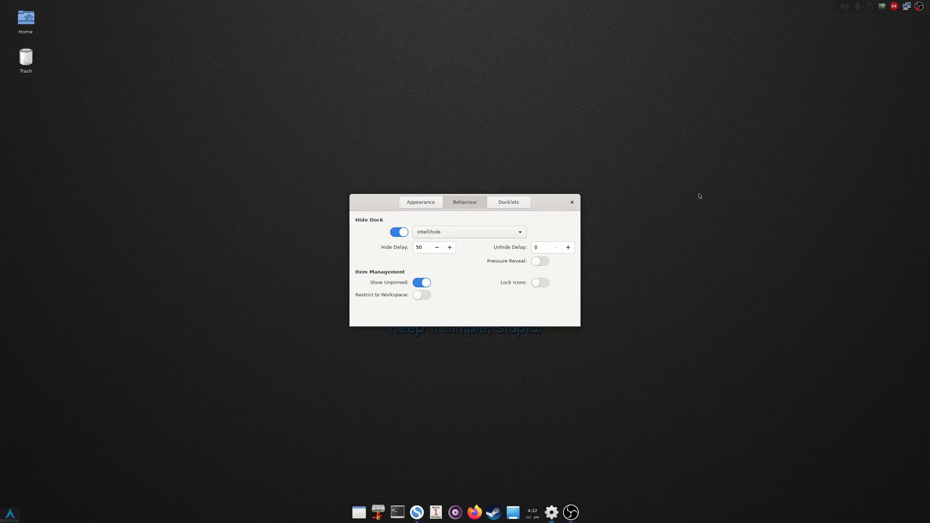
Move Plank Preferences aside, browse the Docklets list, then close the window
{"action": "left_click_drag", "start_coordinate": [392, 198], "coordinate": [321, 245]}
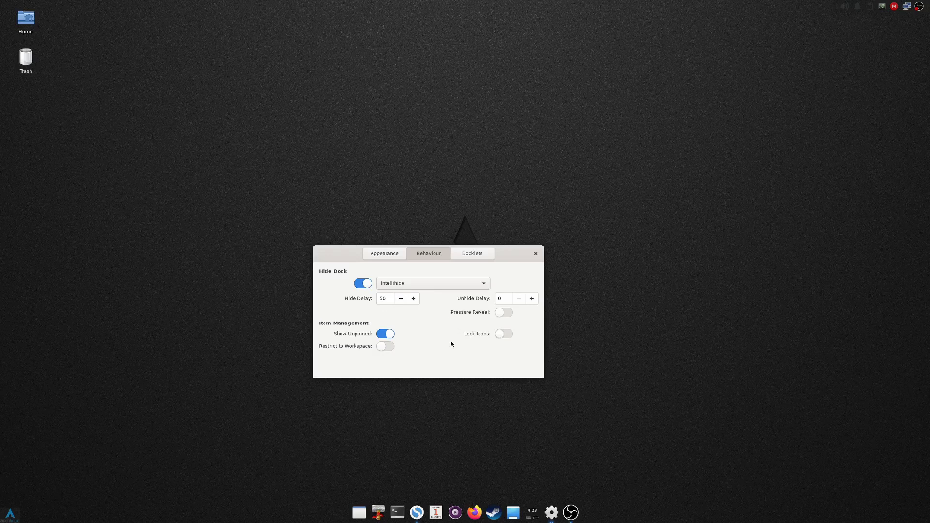
{"action": "left_click", "coordinate": [473, 254]}
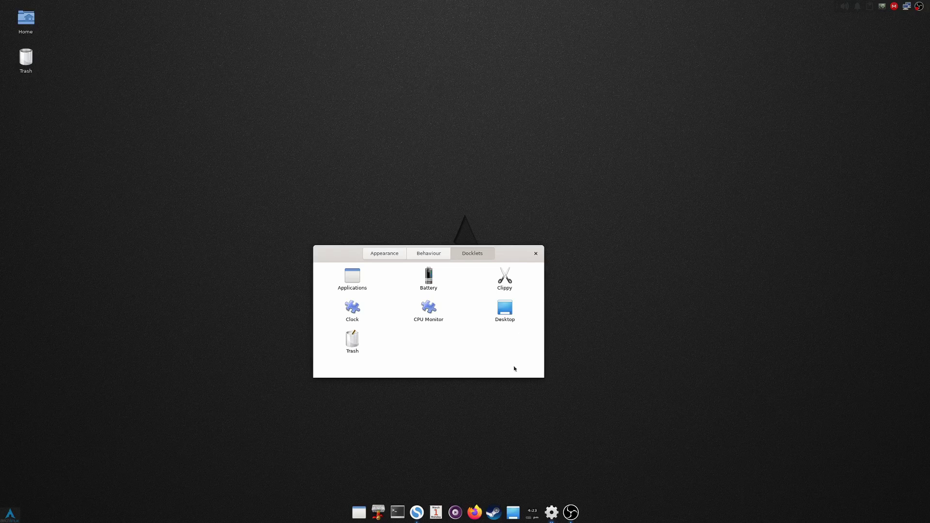
{"action": "left_click", "coordinate": [536, 252]}
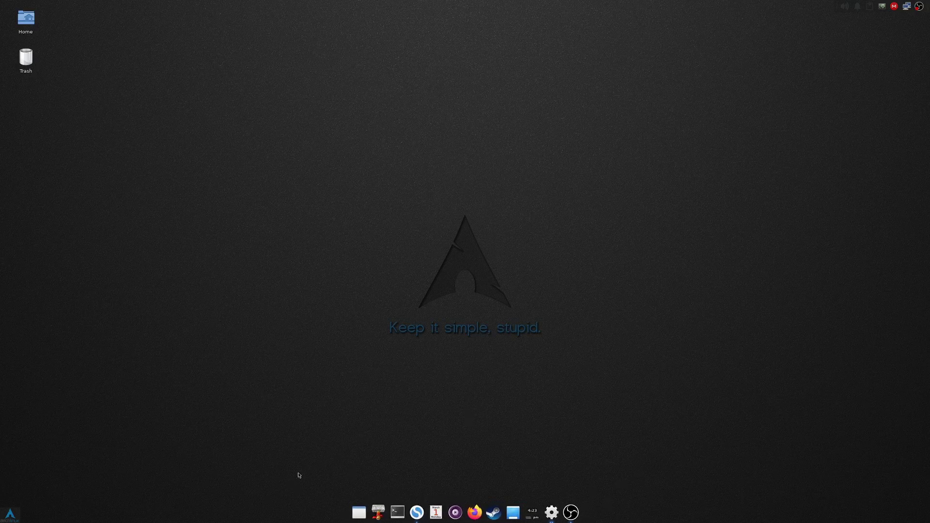
Dismiss the Whisker Menu and drag the Firefox DuckDuckGo window toward the screen centre
{"action": "left_click", "coordinate": [10, 514]}
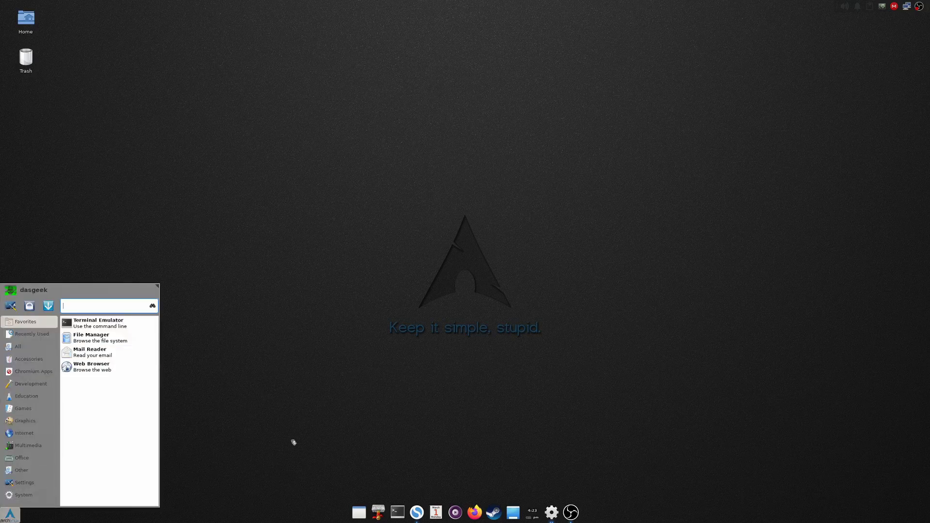
{"action": "left_click", "coordinate": [402, 434]}
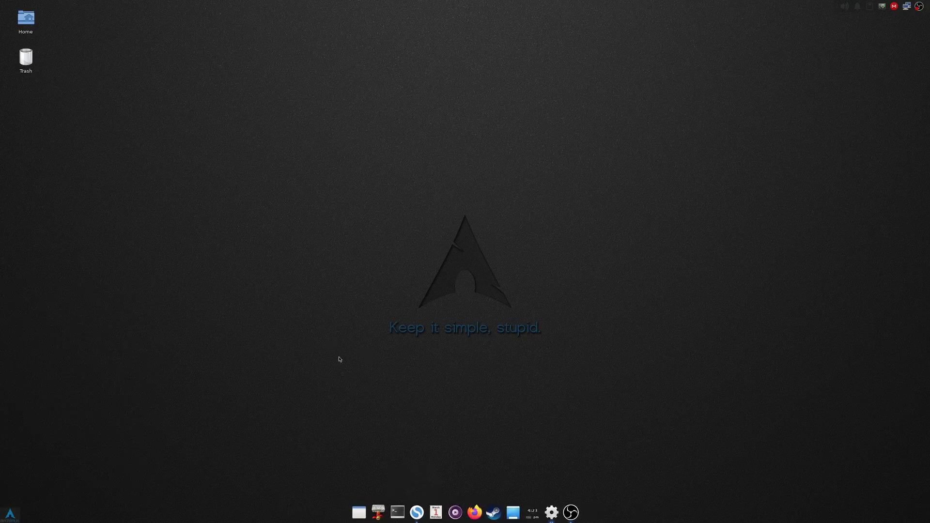
{"action": "left_click_drag", "start_coordinate": [440, 64], "coordinate": [511, 59]}
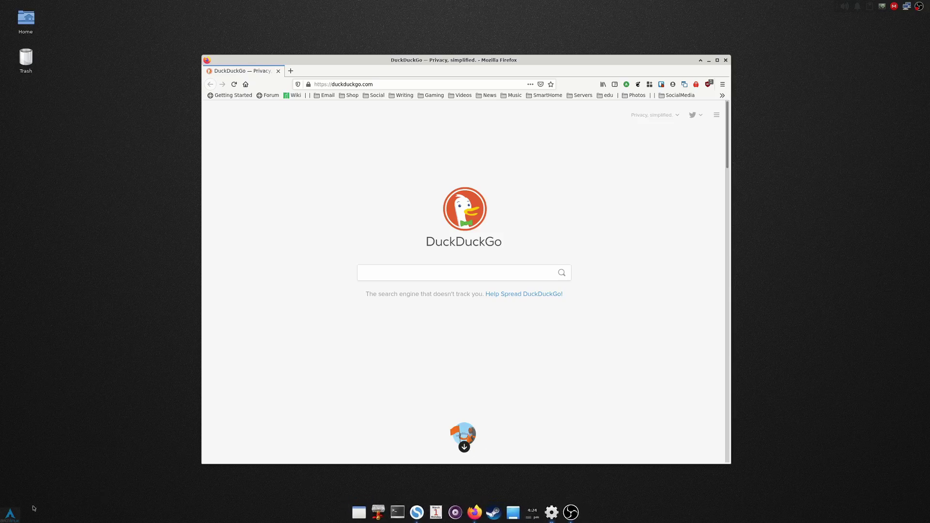
Open Panel Preferences for the menu's panel and view its Items list
{"action": "right_click", "coordinate": [15, 514]}
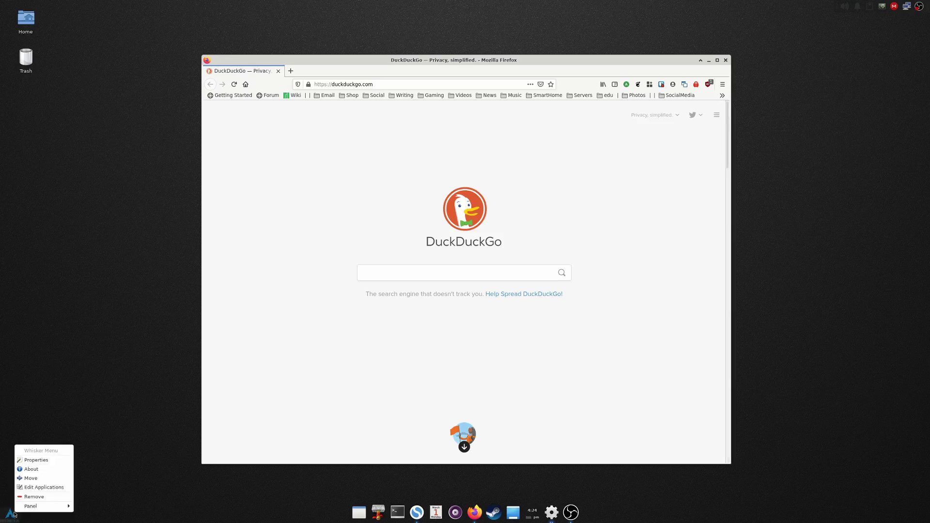
{"action": "mouse_move", "coordinate": [43, 506]}
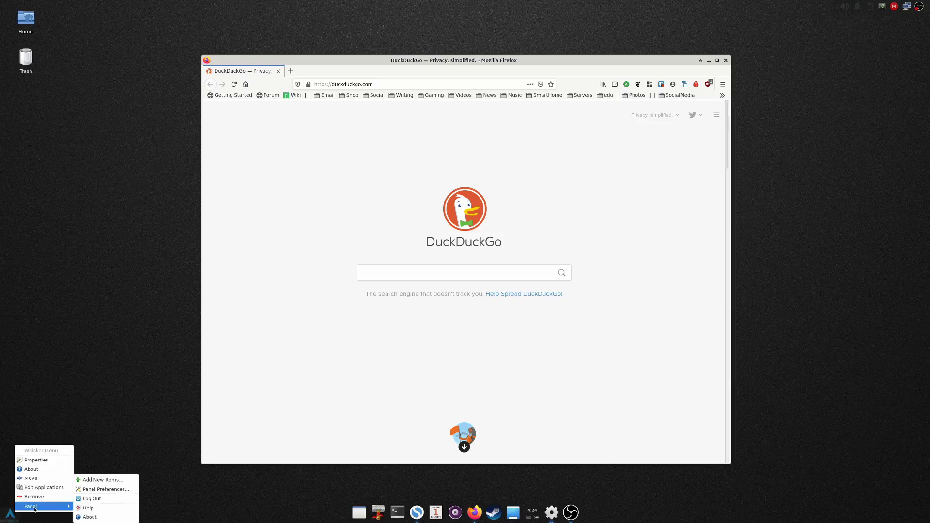
{"action": "left_click", "coordinate": [109, 490]}
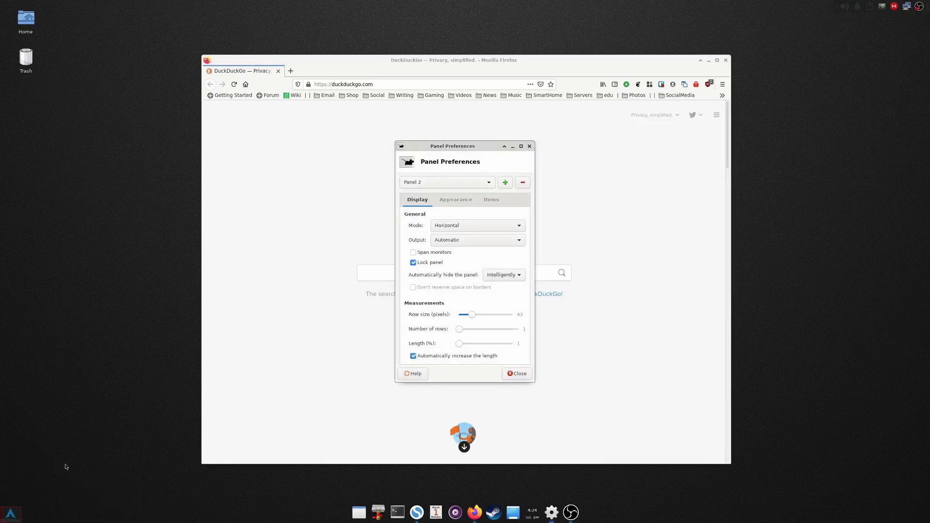
{"action": "left_click", "coordinate": [492, 200]}
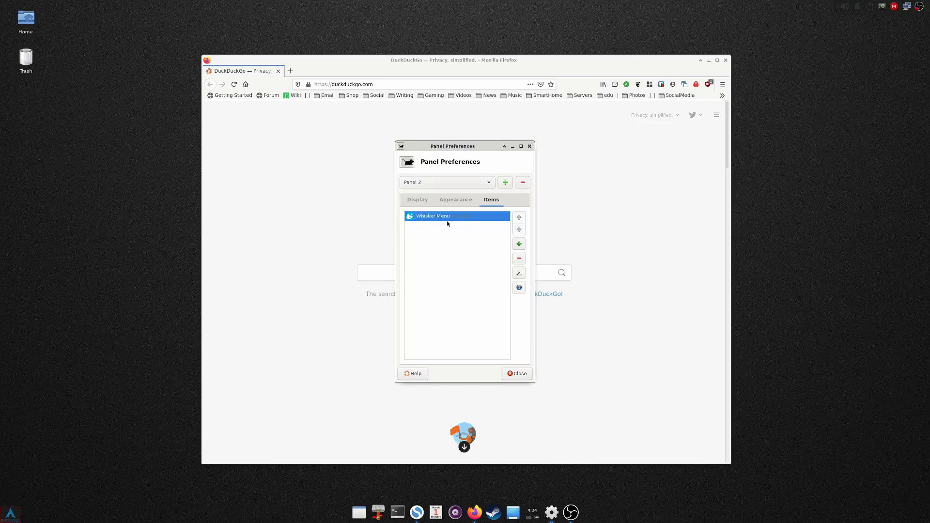
Scroll through addable panel plugins, close that list, and view Panel 2's Appearance settings
{"action": "left_click", "coordinate": [518, 244]}
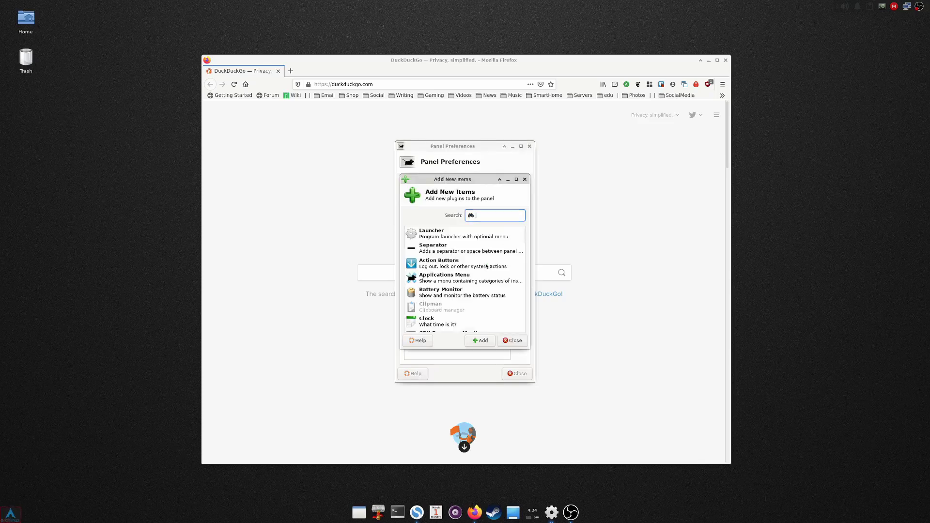
{"action": "scroll", "coordinate": [462, 272], "scroll_direction": "down", "scroll_amount": 10}
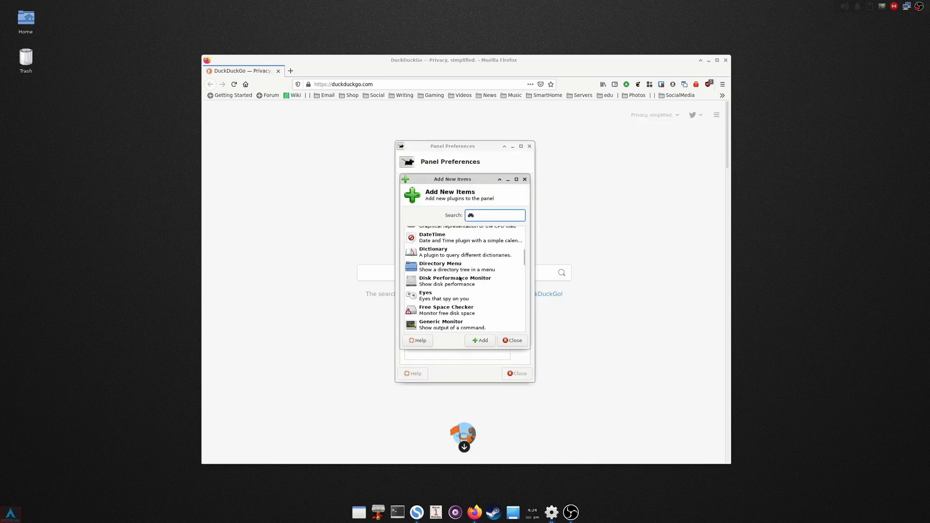
{"action": "scroll", "coordinate": [457, 296], "scroll_direction": "down", "scroll_amount": 10}
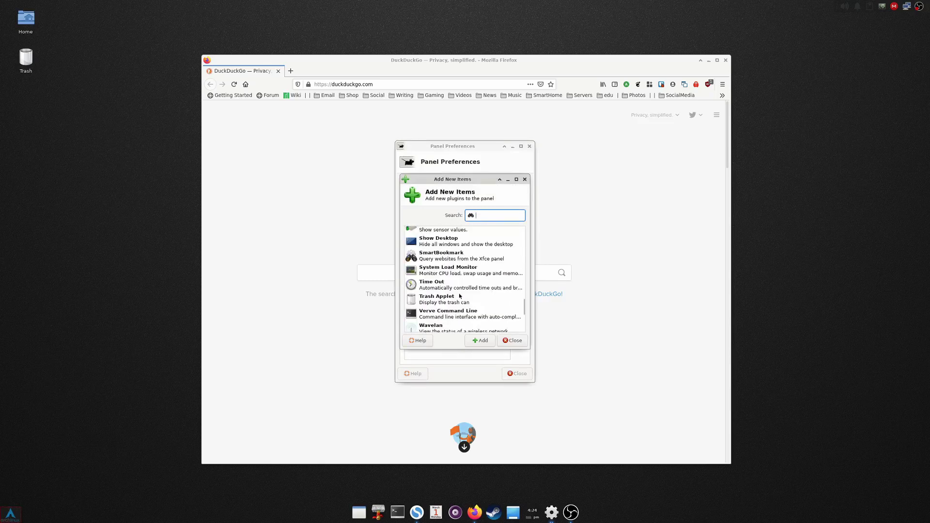
{"action": "left_click", "coordinate": [503, 343]}
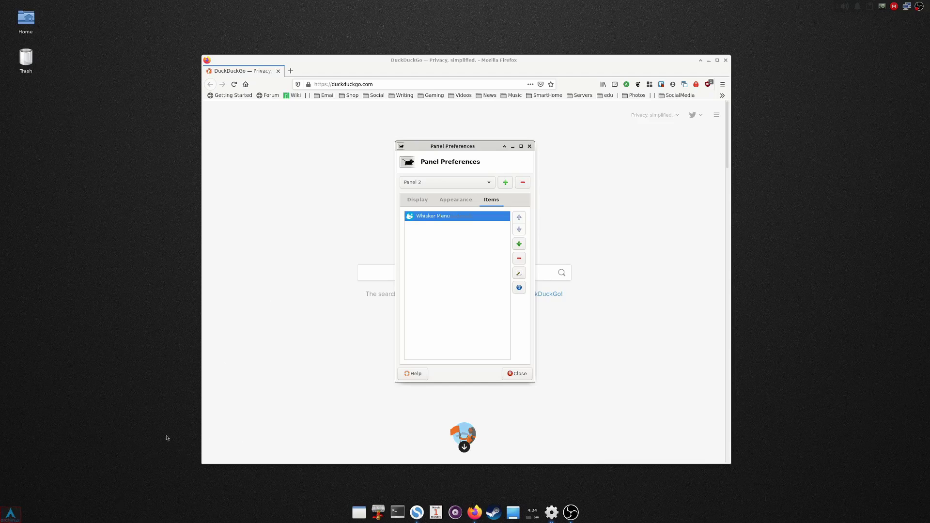
{"action": "left_click", "coordinate": [448, 200]}
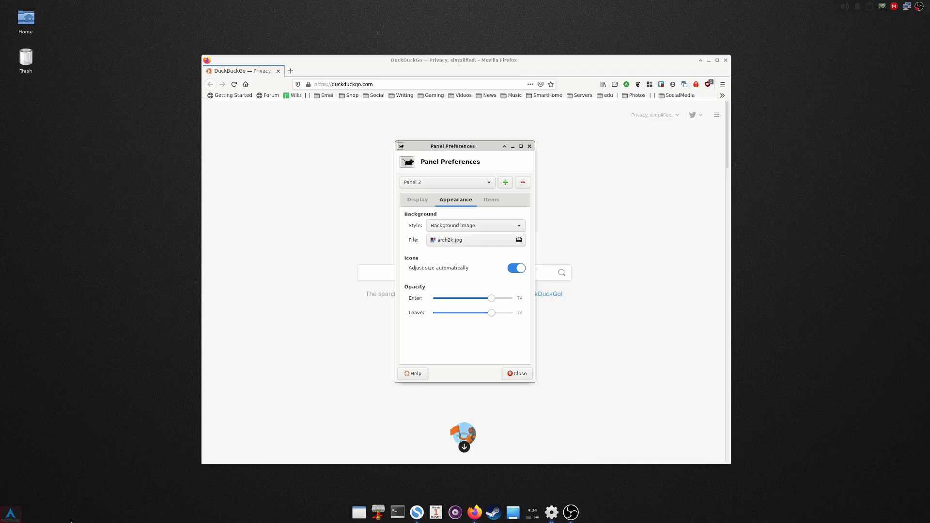
Keep Background image as Panel 2's style, then switch to Panel 3's Display settings
{"action": "left_click", "coordinate": [451, 230]}
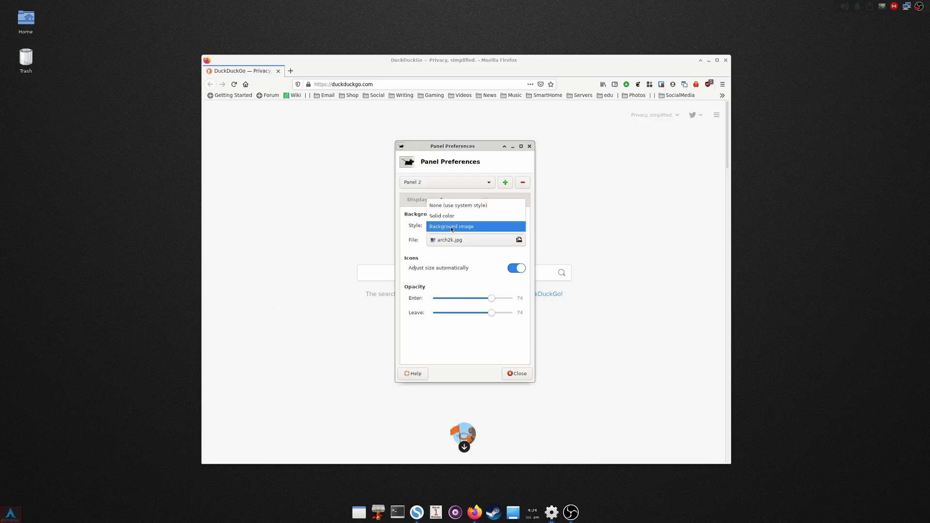
{"action": "left_click", "coordinate": [451, 228]}
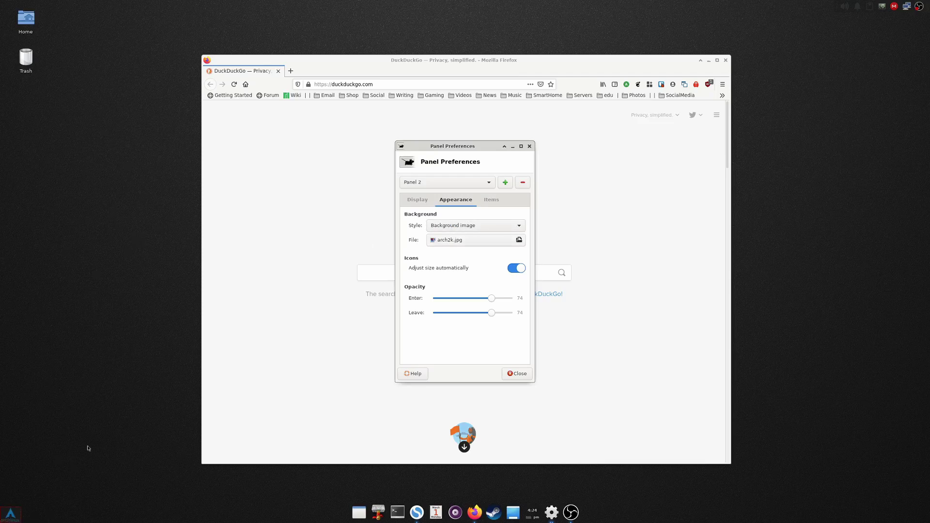
{"action": "left_click", "coordinate": [426, 203]}
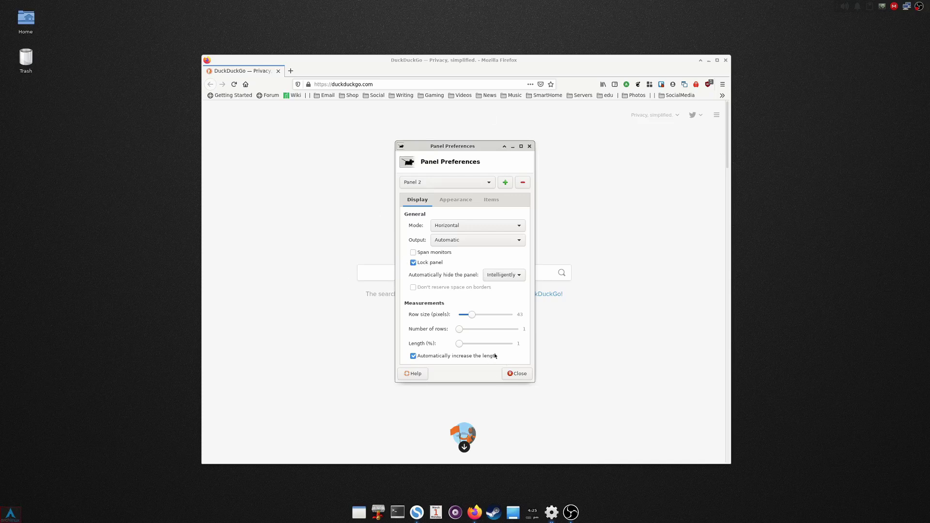
{"action": "left_click", "coordinate": [440, 186]}
{"action": "left_click", "coordinate": [440, 194]}
Review Panel 3's appearance and its four items, then close Panel Preferences
{"action": "left_click", "coordinate": [460, 200]}
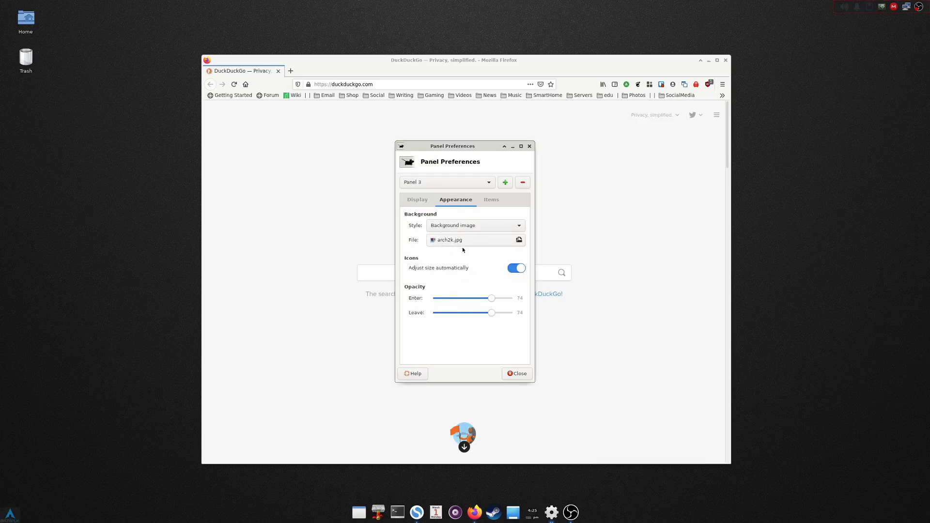
{"action": "left_click", "coordinate": [491, 199]}
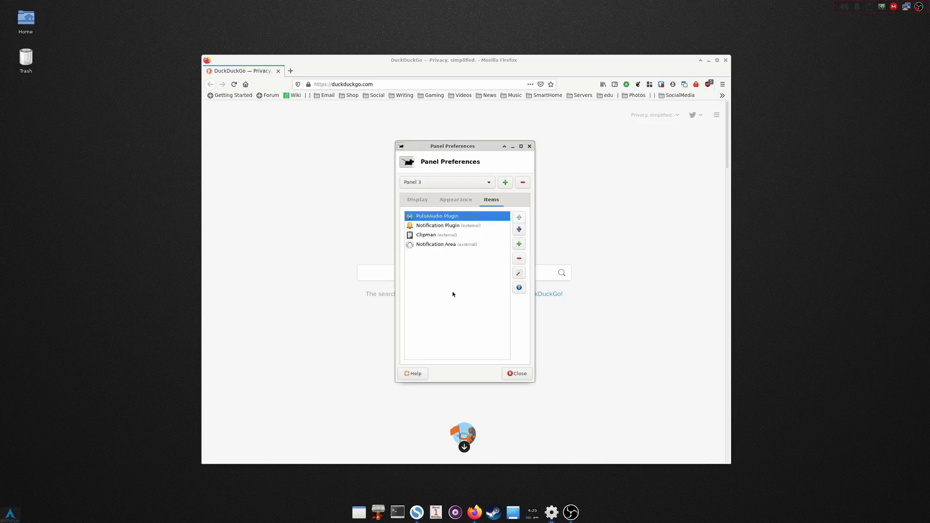
{"action": "left_click", "coordinate": [517, 374]}
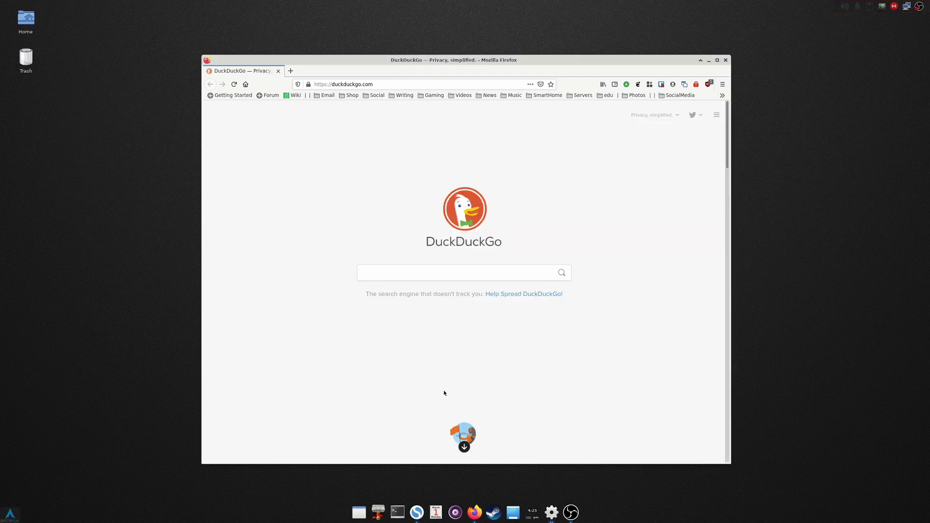
Open Whisker Menu properties and browse icon choices, cancelling to keep the current icon
{"action": "right_click", "coordinate": [12, 517]}
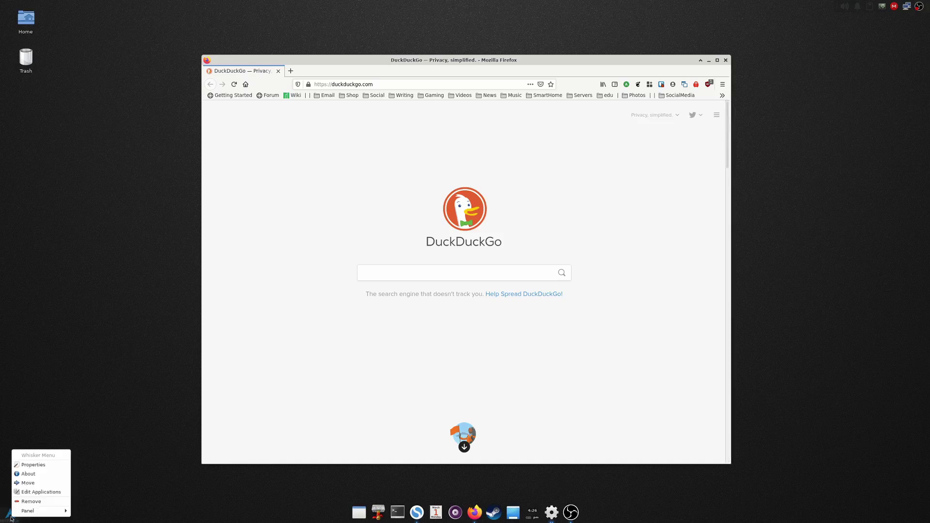
{"action": "left_click", "coordinate": [29, 468]}
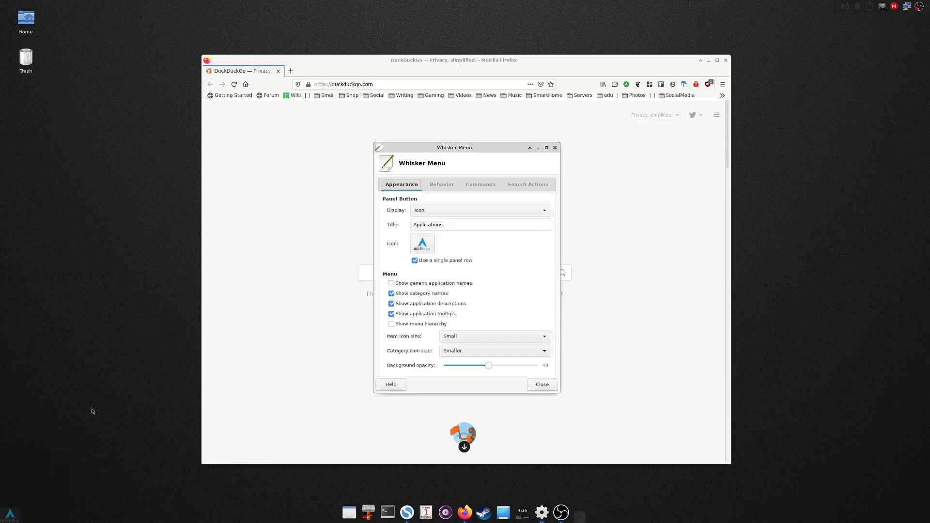
{"action": "left_click", "coordinate": [426, 242]}
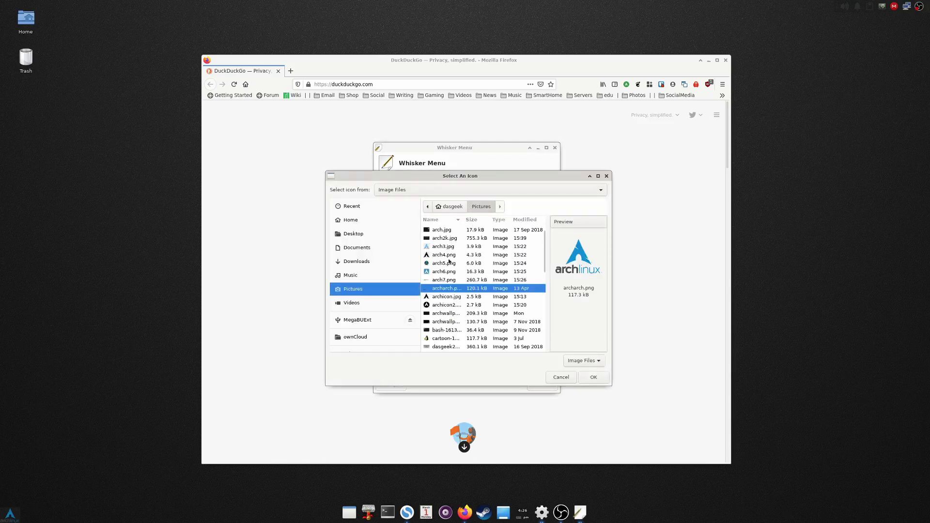
{"action": "left_click", "coordinate": [560, 379]}
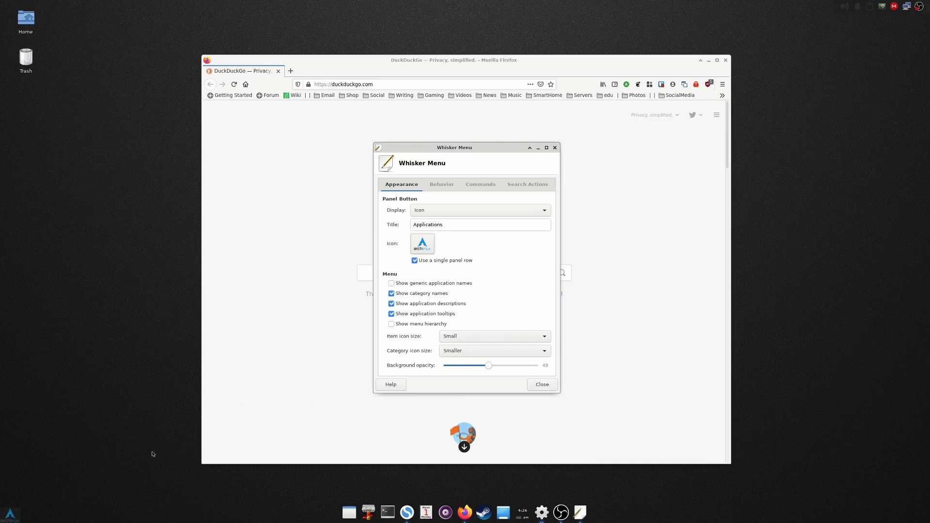
Preview the menu at background opacity 100 and 88, then settle back on 48
{"action": "left_click", "coordinate": [9, 514]}
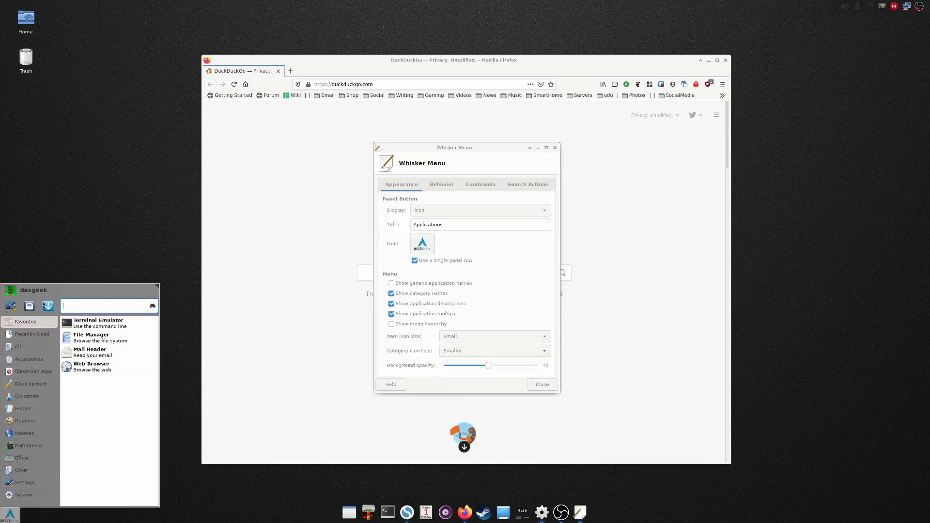
{"action": "left_click", "coordinate": [24, 494]}
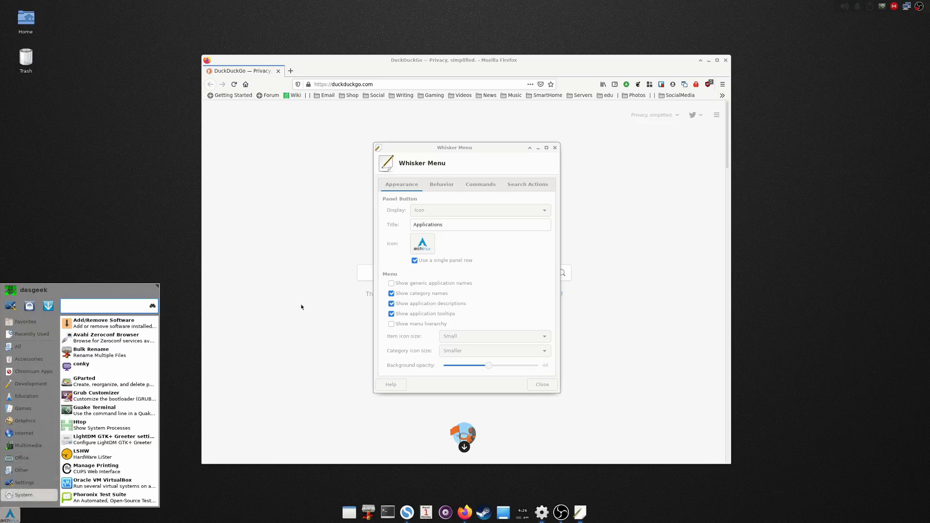
{"action": "left_click", "coordinate": [492, 368]}
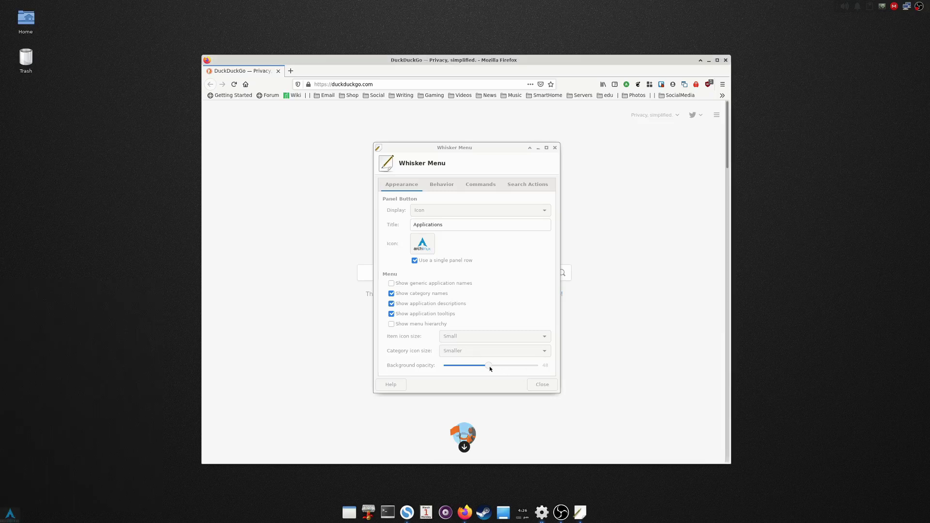
{"action": "left_click_drag", "start_coordinate": [488, 365], "coordinate": [538, 365]}
{"action": "left_click", "coordinate": [9, 514]}
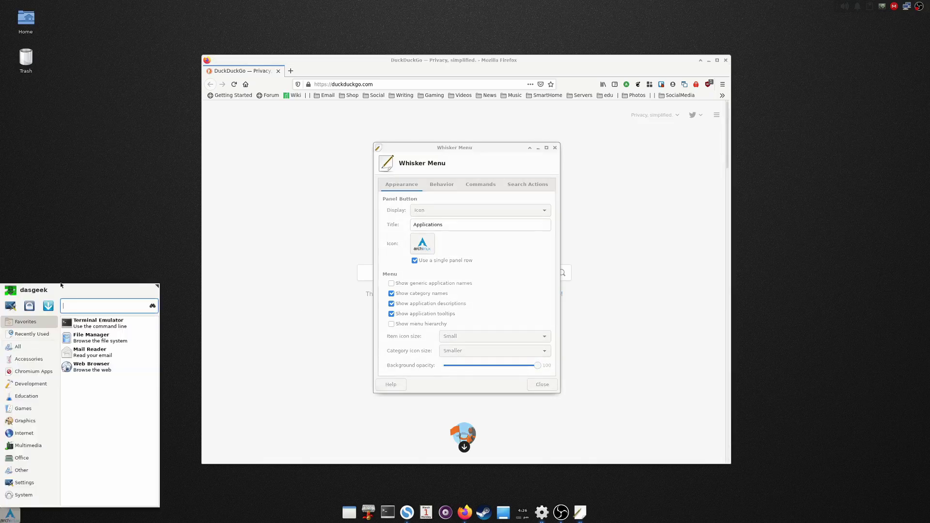
{"action": "left_click", "coordinate": [537, 368]}
{"action": "left_click_drag", "start_coordinate": [537, 365], "coordinate": [488, 367]}
{"action": "left_click", "coordinate": [4, 518]}
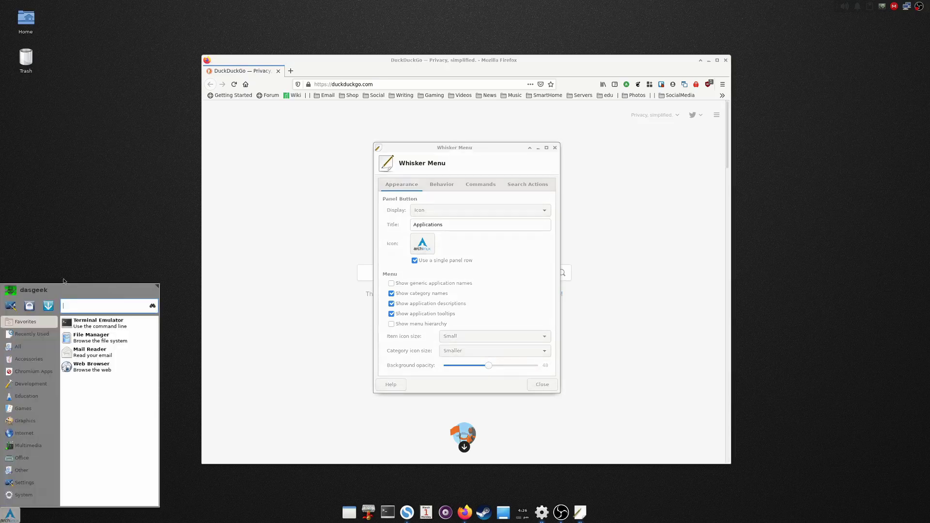
{"action": "left_click", "coordinate": [144, 202]}
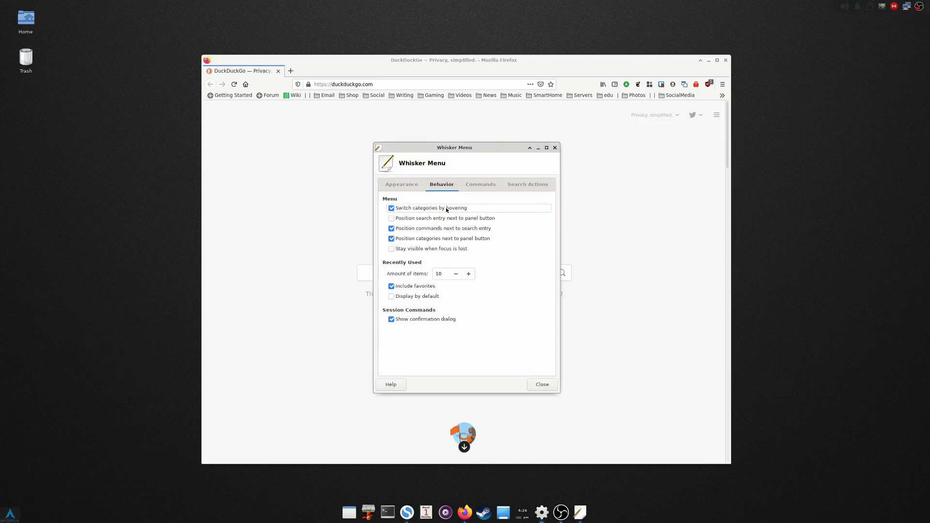
Test category hovering in the menu, then view the Commands and Search Actions settings
{"action": "left_click", "coordinate": [10, 515]}
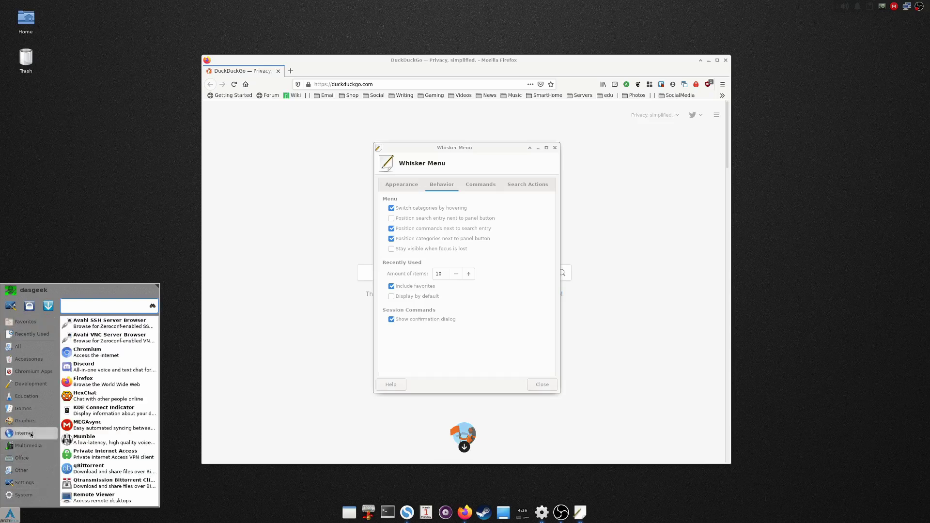
{"action": "mouse_move", "coordinate": [33, 402]}
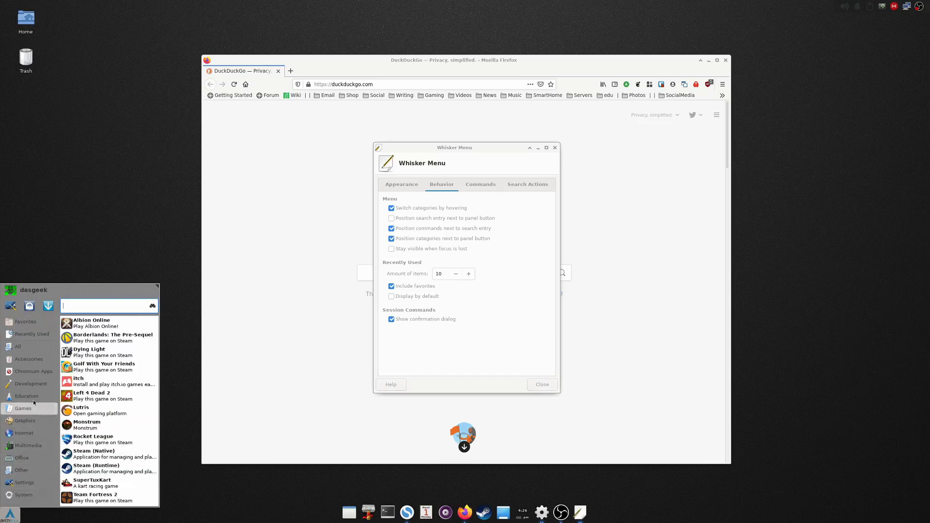
{"action": "left_click", "coordinate": [548, 240]}
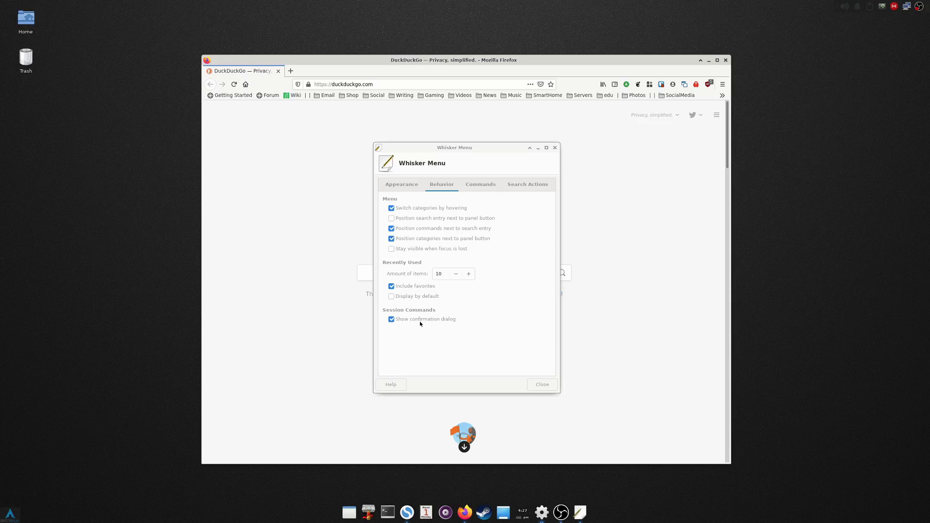
{"action": "left_click", "coordinate": [482, 184]}
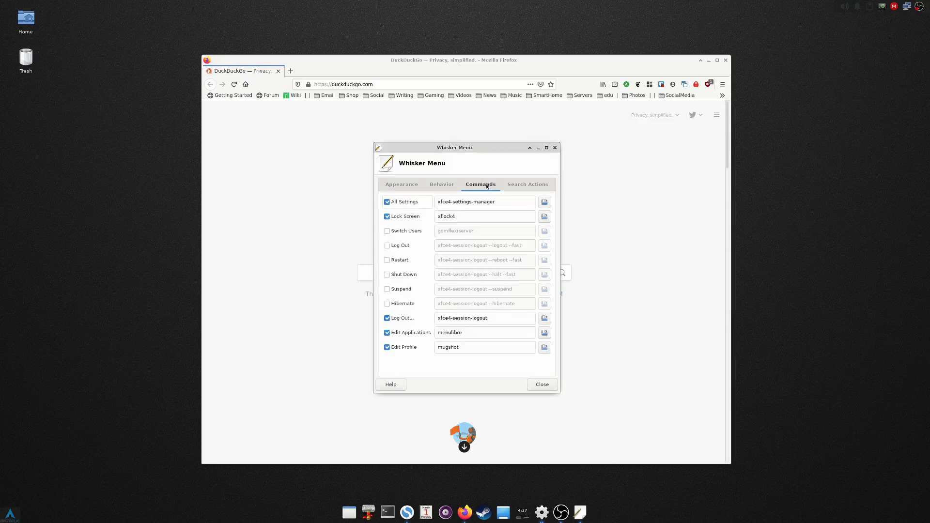
{"action": "left_click", "coordinate": [517, 185]}
Close Whisker Menu settings, browse the Games category, enlarge the menu, then dismiss it
{"action": "left_click", "coordinate": [537, 385]}
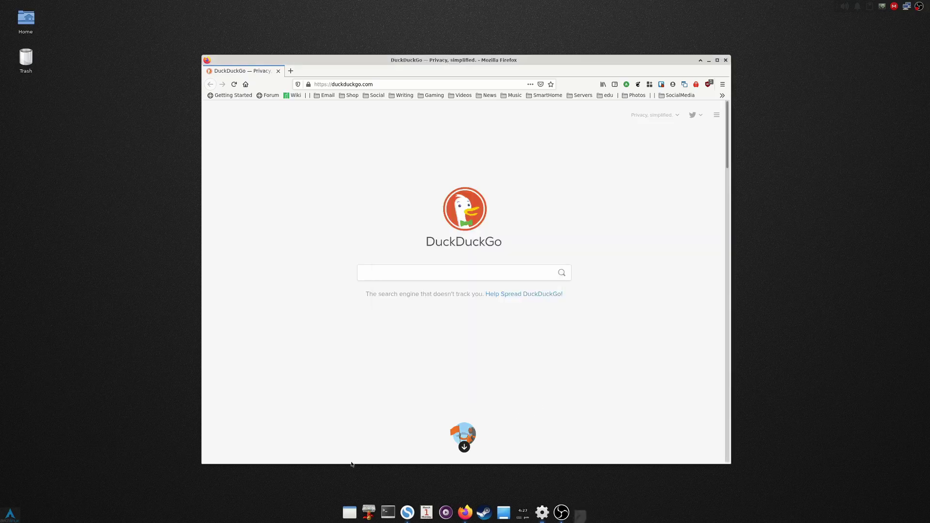
{"action": "left_click", "coordinate": [10, 513]}
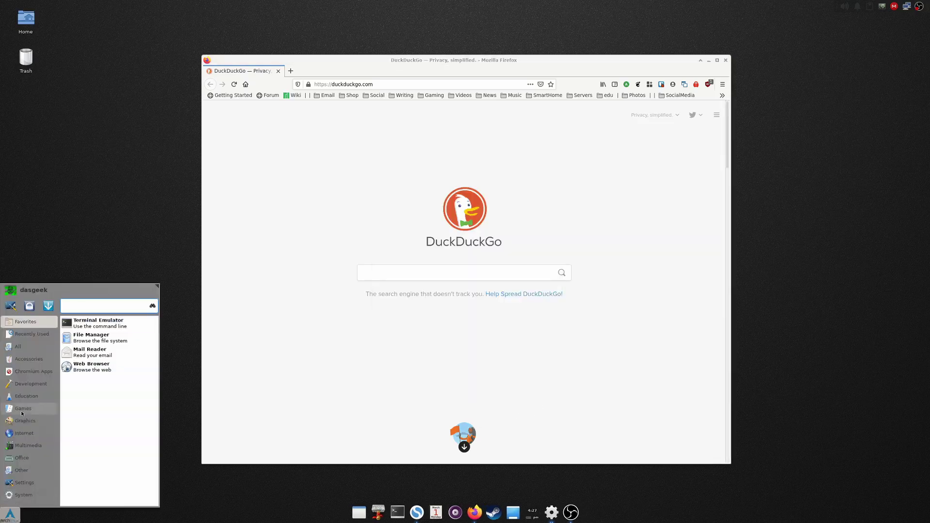
{"action": "left_click", "coordinate": [39, 409]}
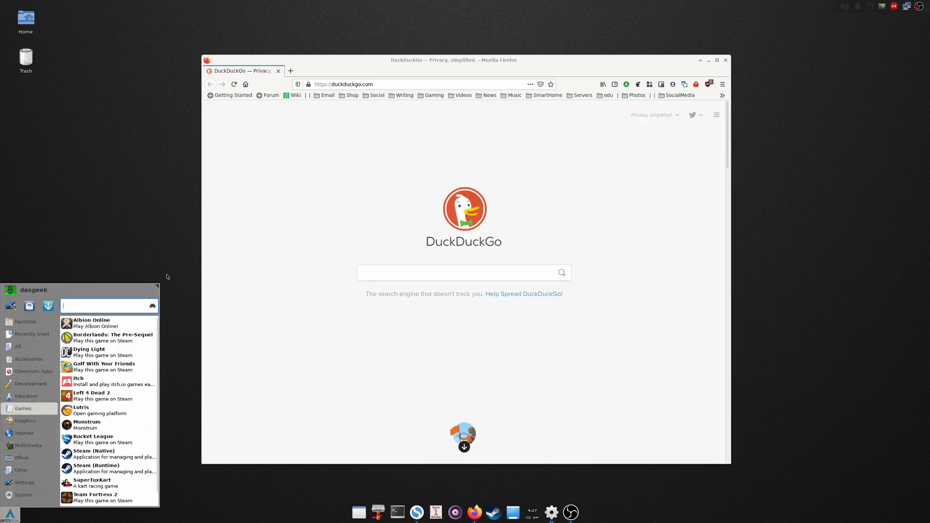
{"action": "left_click_drag", "start_coordinate": [157, 287], "coordinate": [182, 296]}
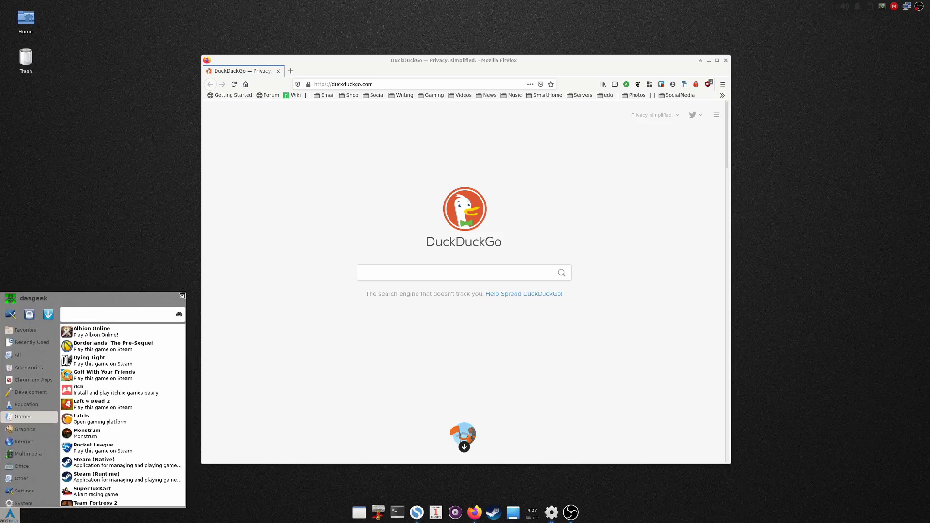
{"action": "key", "text": "Escape"}
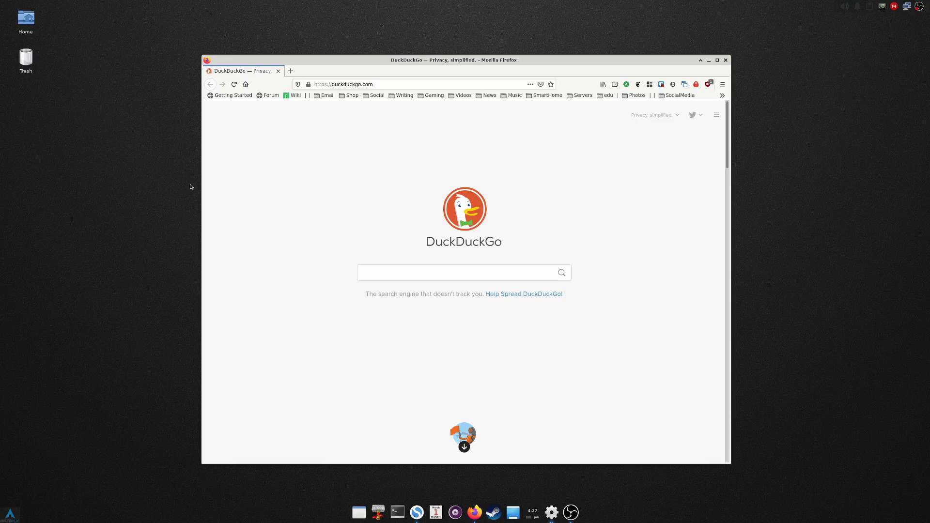
{"action": "left_click", "coordinate": [10, 514]}
{"action": "type", "text": "appe"}
{"action": "key", "text": "Return"}
{"action": "left_click", "coordinate": [435, 195]}
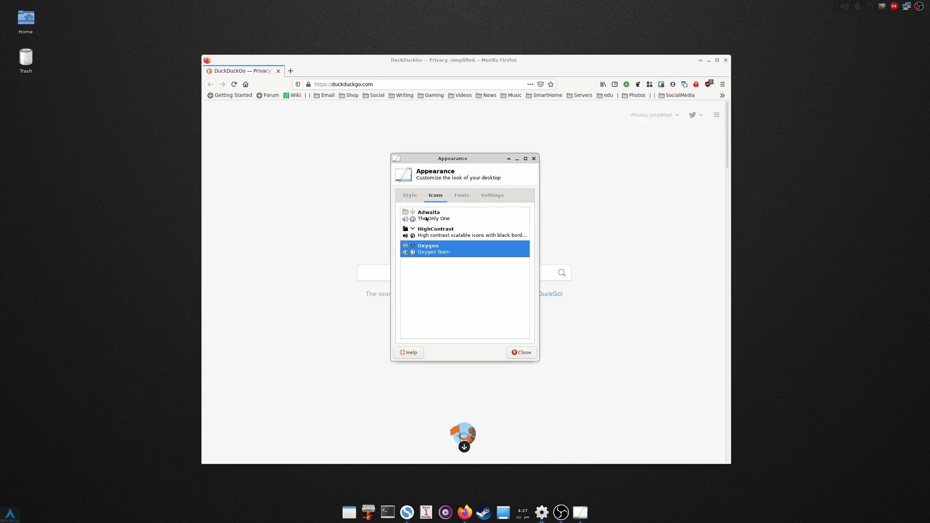
{"action": "left_click", "coordinate": [442, 236]}
{"action": "left_click", "coordinate": [438, 252]}
{"action": "left_click", "coordinate": [460, 201]}
{"action": "left_click", "coordinate": [485, 198]}
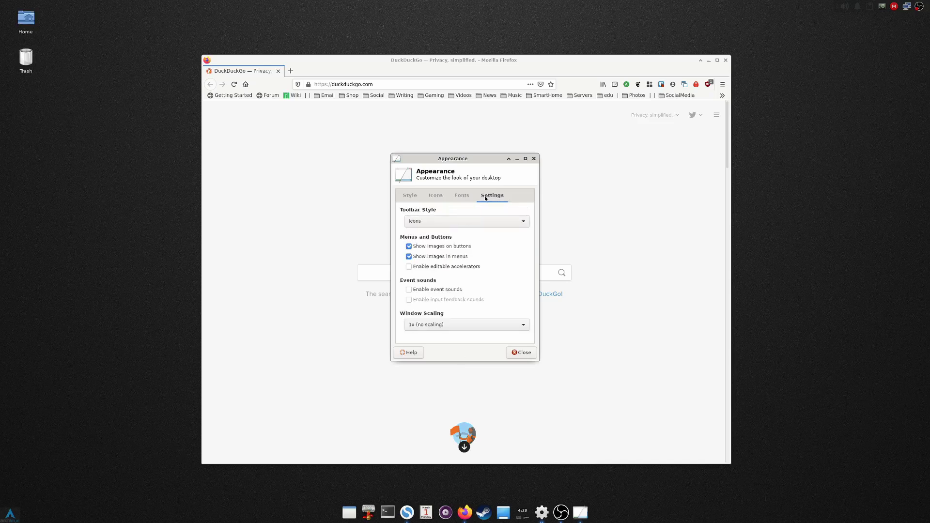
{"action": "left_click", "coordinate": [462, 196]}
{"action": "left_click", "coordinate": [488, 200]}
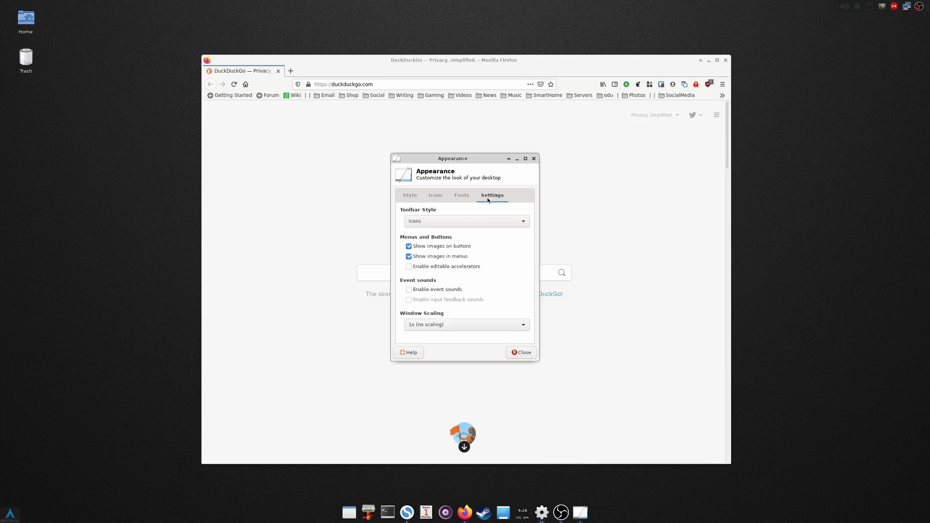
{"action": "left_click", "coordinate": [522, 352]}
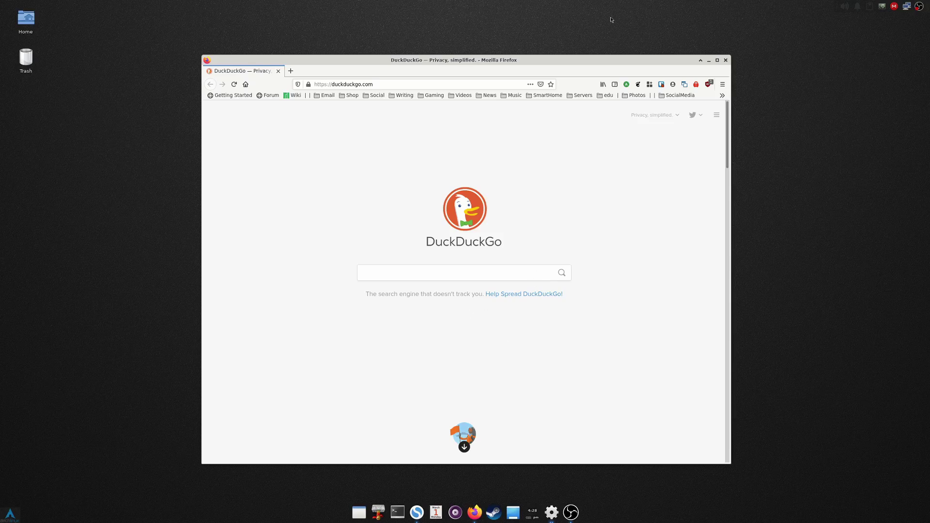
Minimise Firefox, then drop down and hide the fish Guake terminal twice with F12, leaving it hidden
{"action": "left_click", "coordinate": [709, 60]}
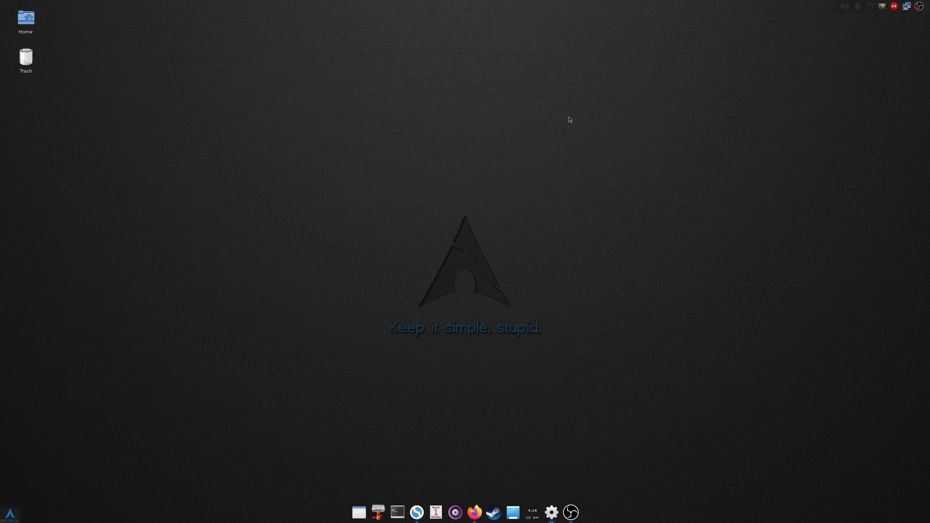
{"action": "key", "text": "F12"}
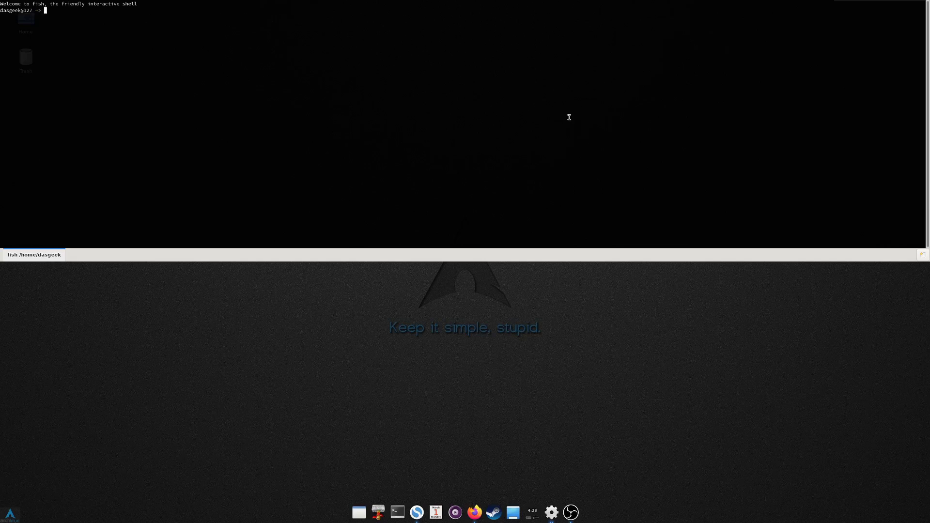
{"action": "key", "text": "F12"}
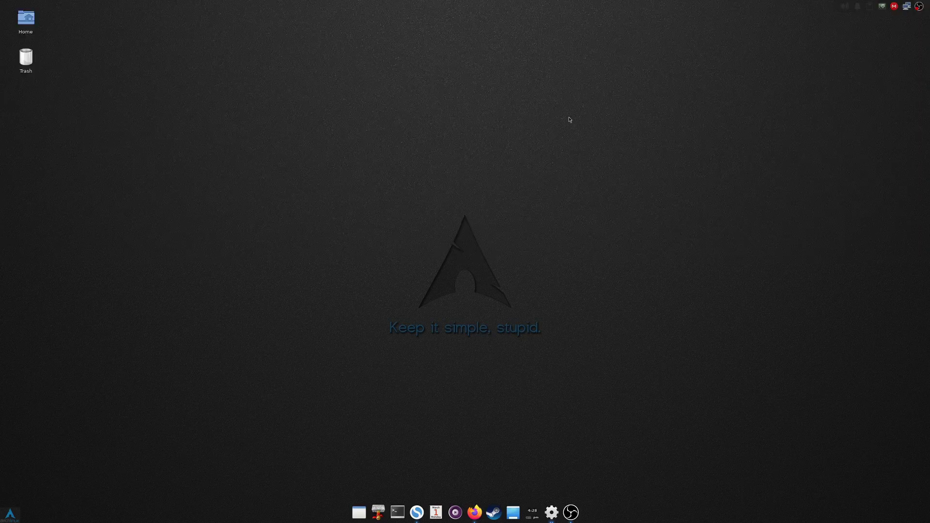
{"action": "key", "text": "F12"}
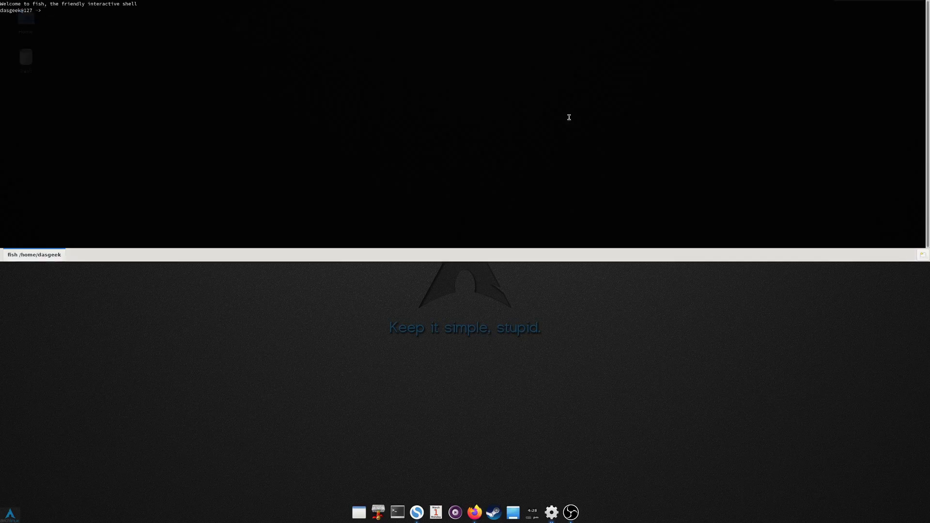
{"action": "key", "text": "F12"}
{"action": "key", "text": "F12"}
{"action": "key", "text": "F12"}
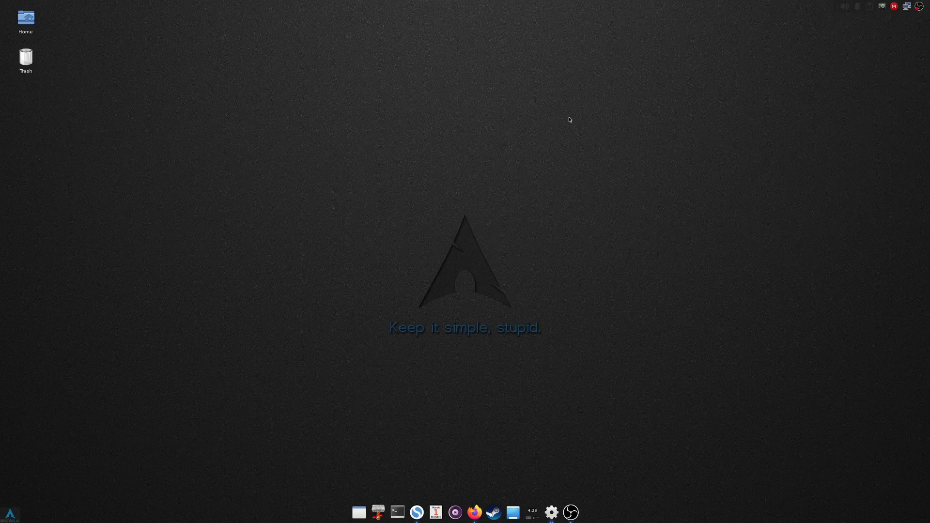
{"action": "left_click", "coordinate": [8, 513]}
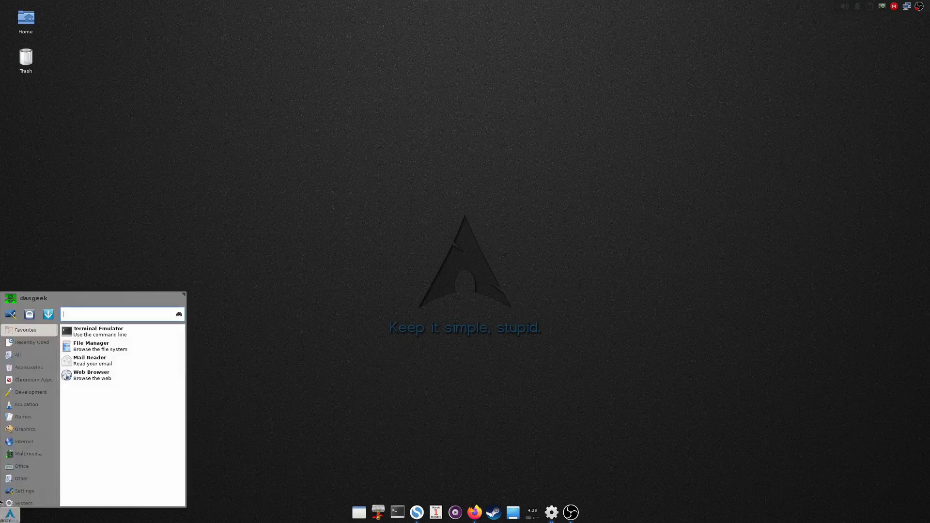
{"action": "type", "text": "guake"}
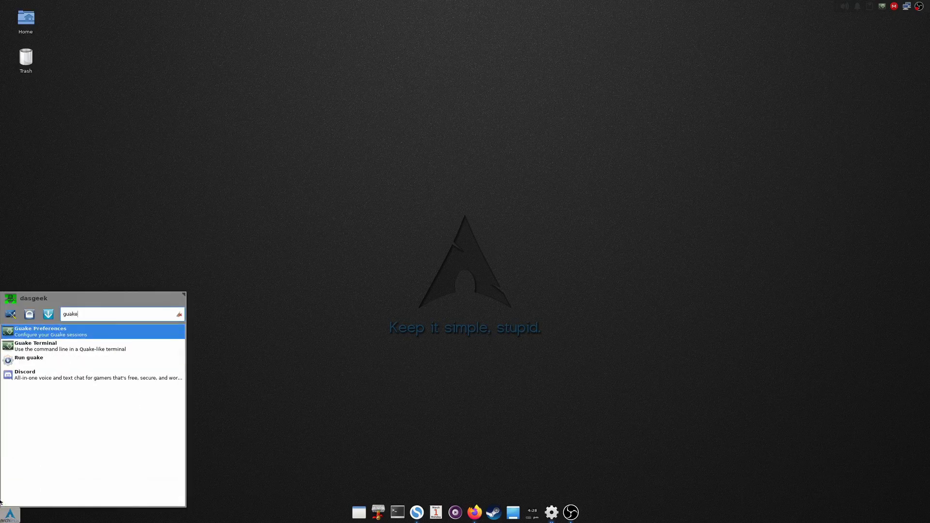
{"action": "left_click", "coordinate": [118, 333]}
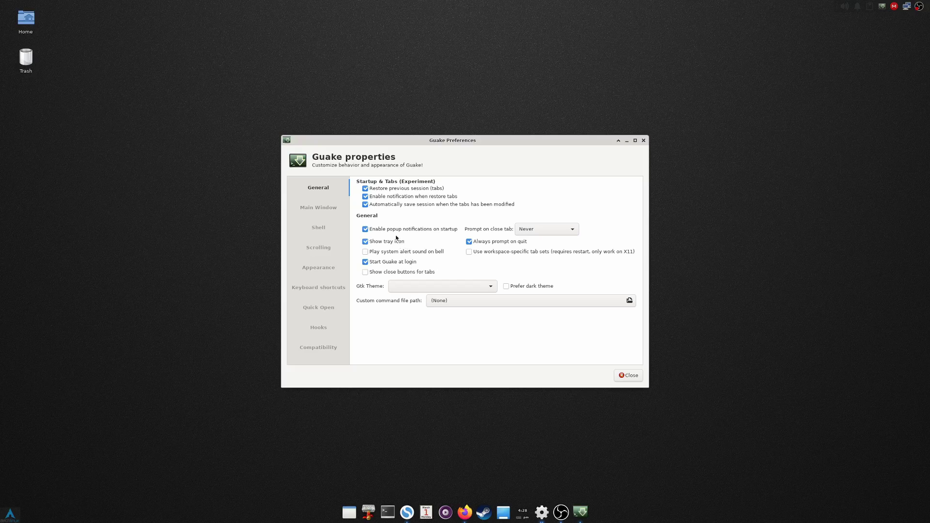
{"action": "left_click", "coordinate": [334, 211]}
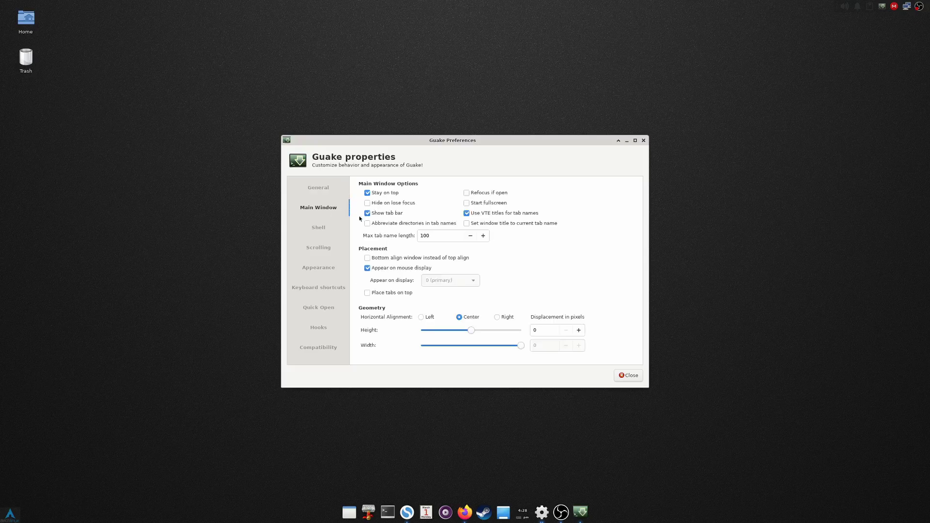
{"action": "left_click", "coordinate": [324, 227]}
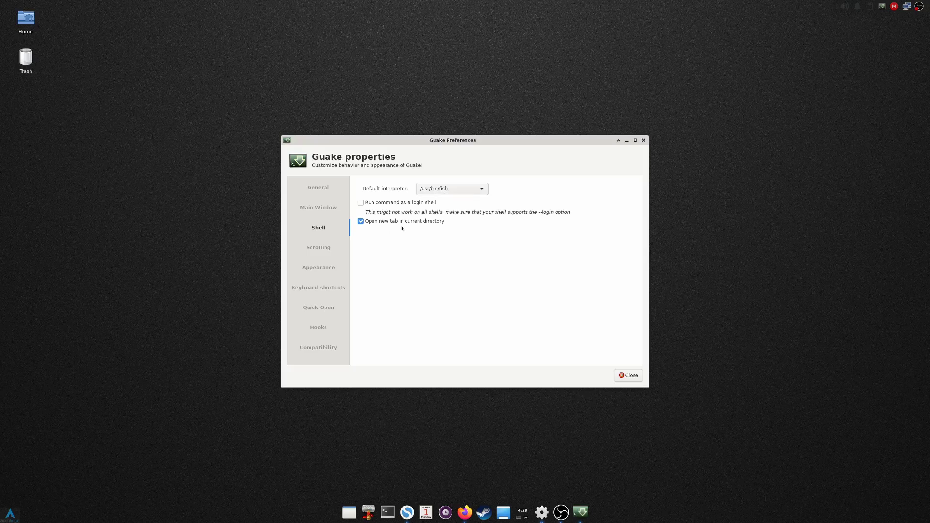
{"action": "left_click", "coordinate": [320, 251]}
{"action": "left_click", "coordinate": [328, 275]}
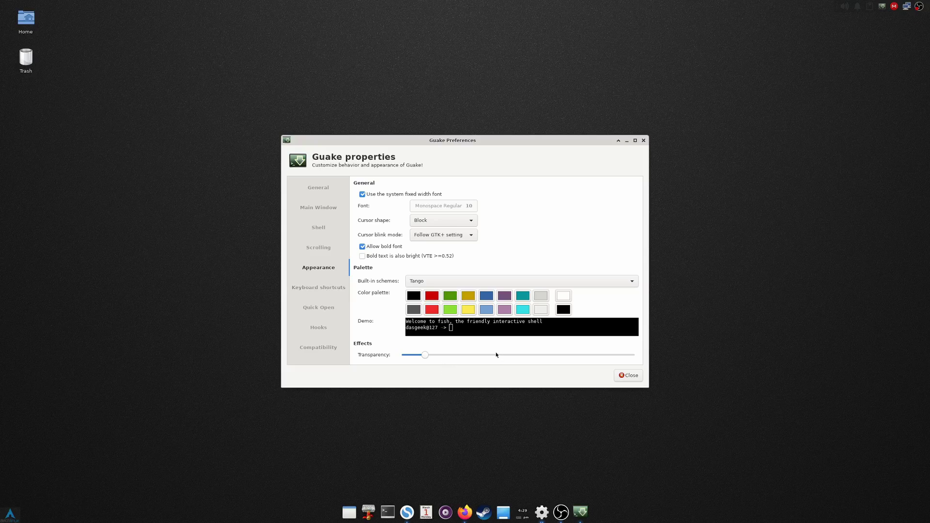
{"action": "left_click", "coordinate": [624, 375]}
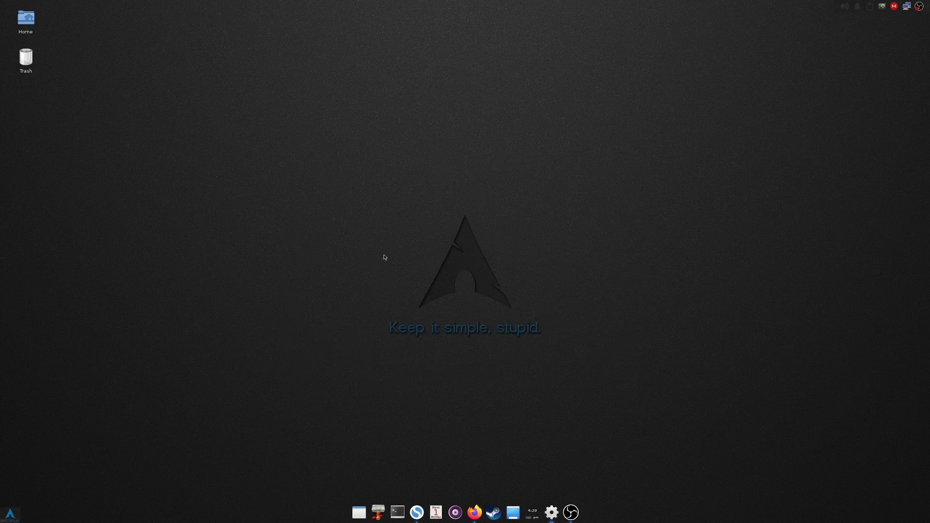
{"action": "key", "text": "F12"}
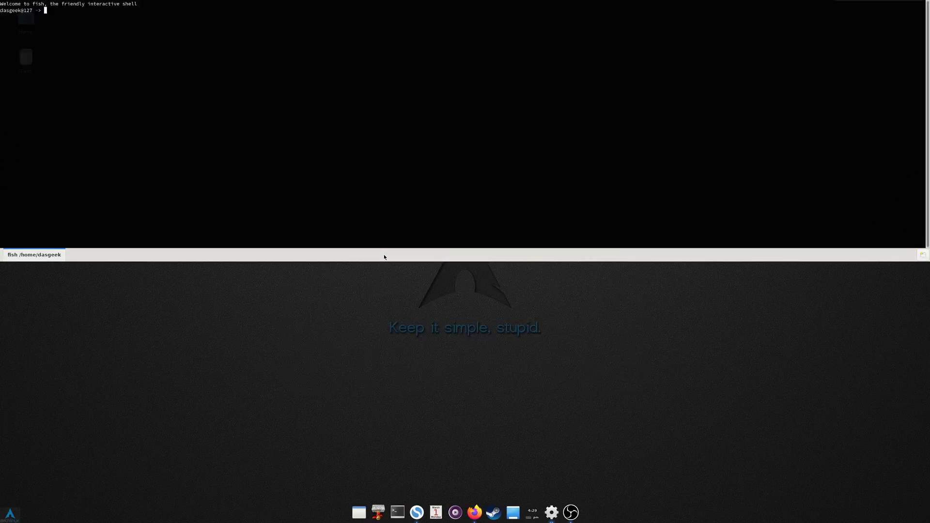
{"action": "key", "text": "F12"}
{"action": "key", "text": "F12"}
{"action": "key", "text": "F12"}
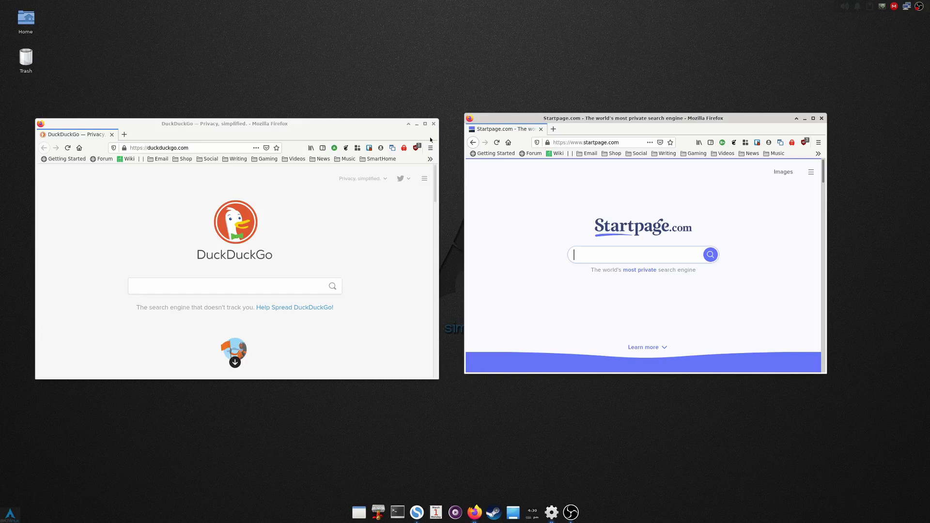
Tile the DuckDuckGo window through bottom, left, right and top halves, ending on top
{"action": "left_click", "coordinate": [347, 123]}
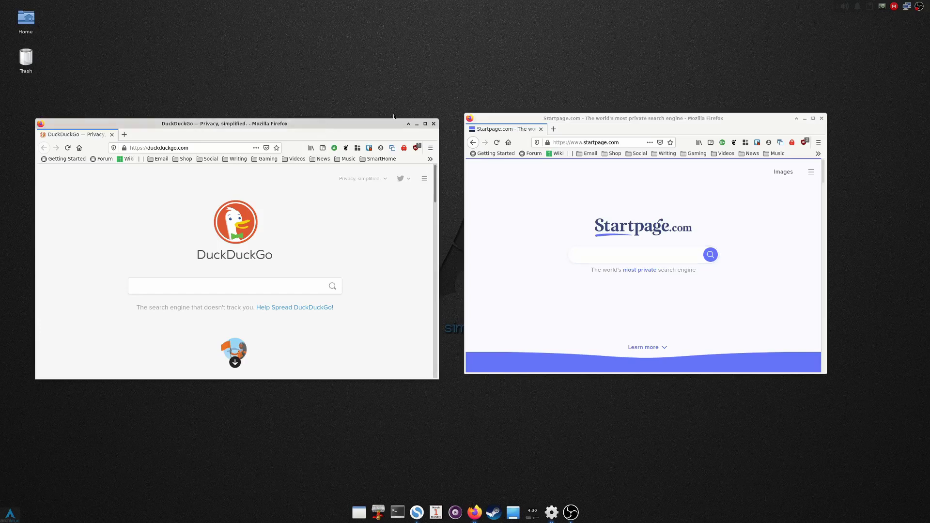
{"action": "key", "text": "super+Down"}
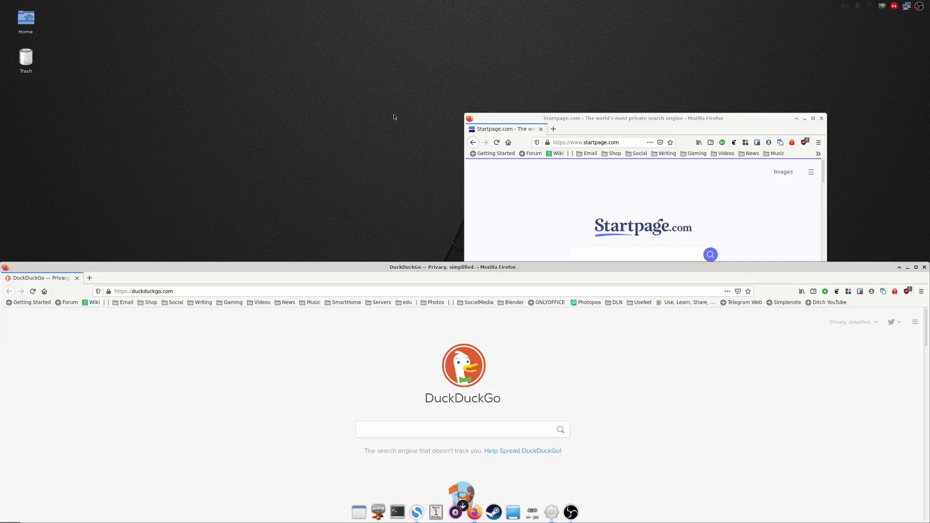
{"action": "key", "text": "super+Left"}
{"action": "key", "text": "super+Down"}
{"action": "key", "text": "super+Left"}
{"action": "key", "text": "super+Right"}
{"action": "key", "text": "super+Left"}
{"action": "key", "text": "super+Up"}
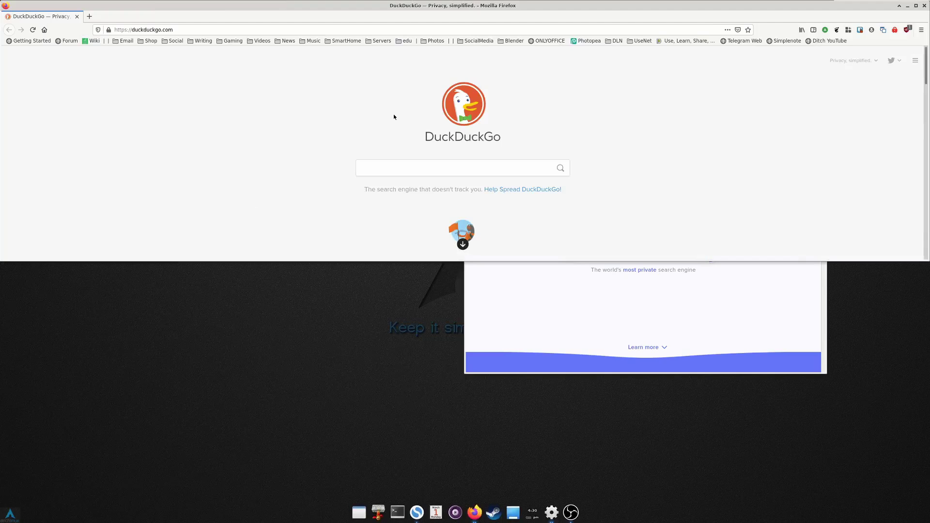
Tile the Startpage window to the bottom, right and then left half
{"action": "left_click", "coordinate": [594, 295]}
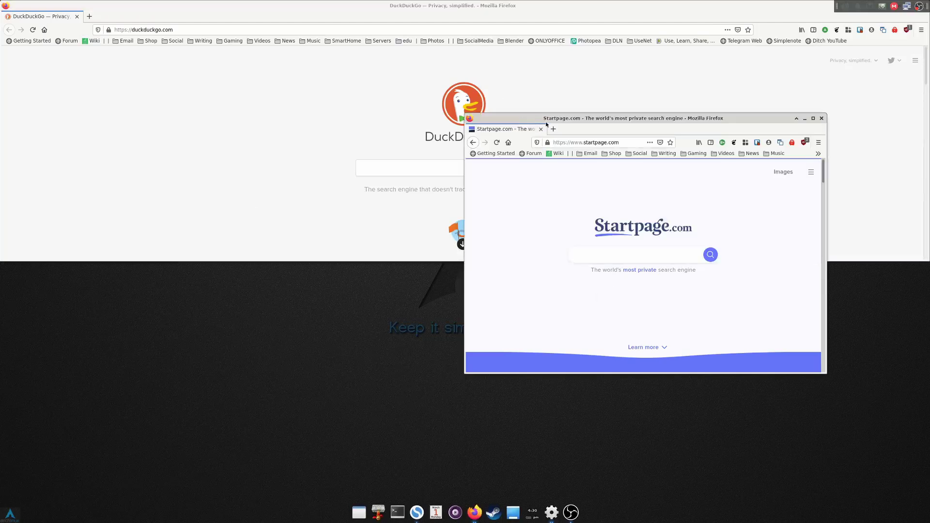
{"action": "key", "text": "super+Down"}
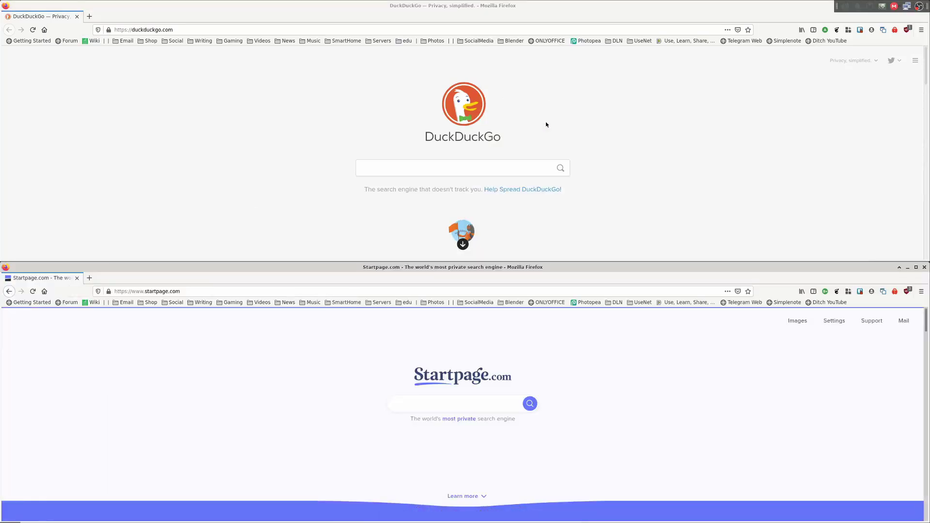
{"action": "key", "text": "super+Right"}
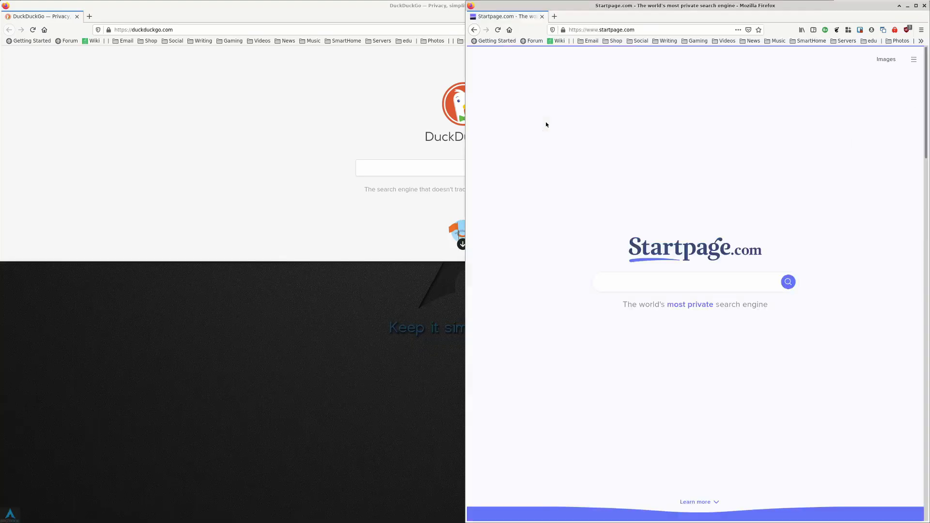
{"action": "key", "text": "super+Left"}
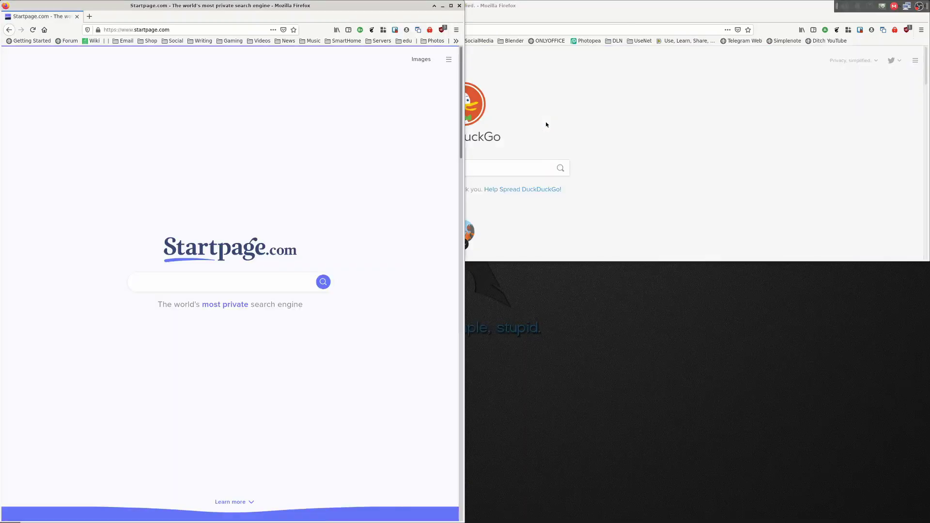
Move the DuckDuckGo window among half tiles, settling it on the right half beside Startpage
{"action": "left_click", "coordinate": [515, 7]}
{"action": "key", "text": "super+Right"}
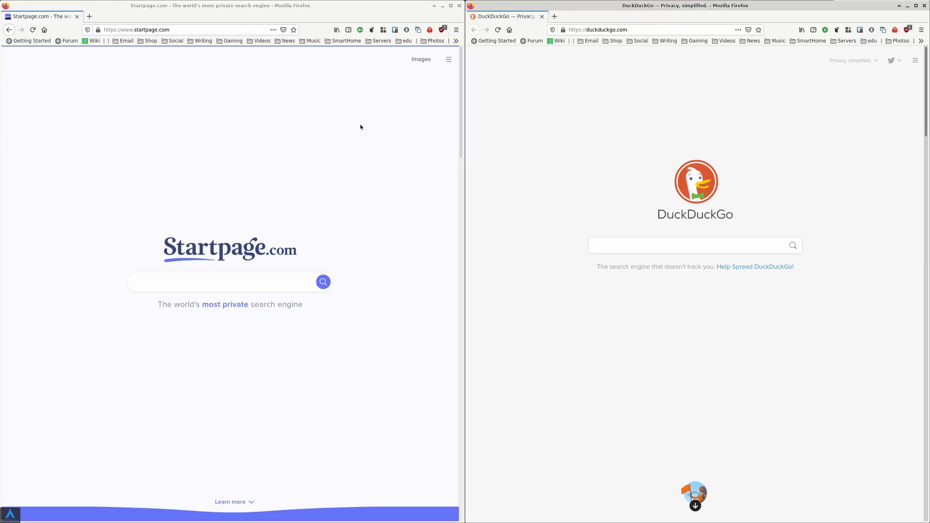
{"action": "key", "text": "super+Left"}
{"action": "key", "text": "super+Up"}
{"action": "key", "text": "super+Right"}
{"action": "key", "text": "super+Up"}
{"action": "key", "text": "super+Right"}
Cycle the DuckDuckGo window through quarter tiles, ending in the top-right quarter
{"action": "key", "text": "super+Left"}
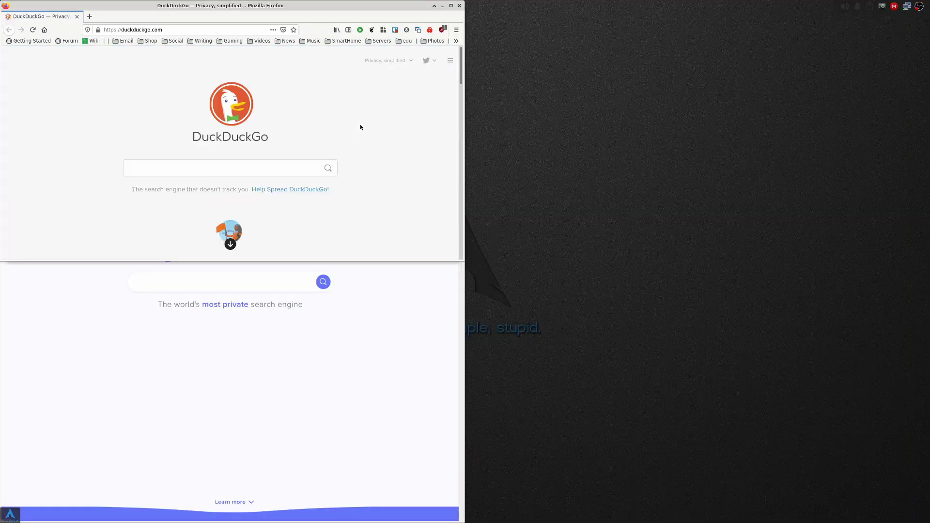
{"action": "key", "text": "super+Right"}
{"action": "key", "text": "super+Left"}
{"action": "key", "text": "super+Right"}
{"action": "key", "text": "super+Left"}
{"action": "key", "text": "super+Down"}
{"action": "key", "text": "super+Up"}
{"action": "key", "text": "super+Right"}
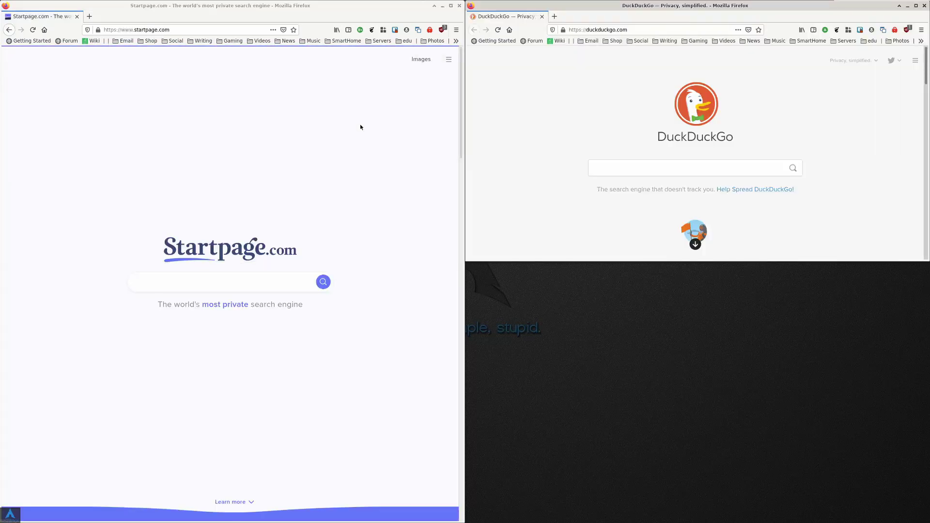
Pull the DuckDuckGo window out of its tile and centre it on screen with Super+C
{"action": "left_click", "coordinate": [459, 6]}
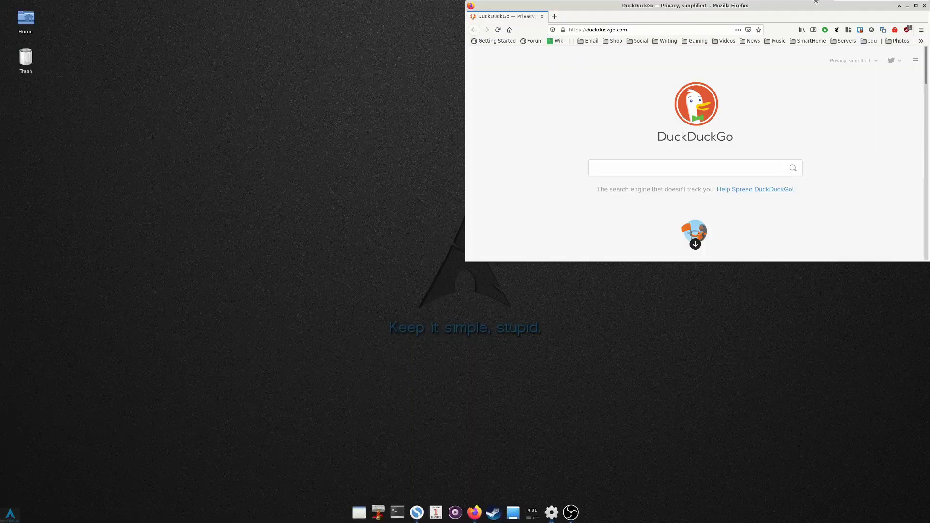
{"action": "left_click_drag", "start_coordinate": [820, 3], "coordinate": [793, 15]}
{"action": "key", "text": "super+c"}
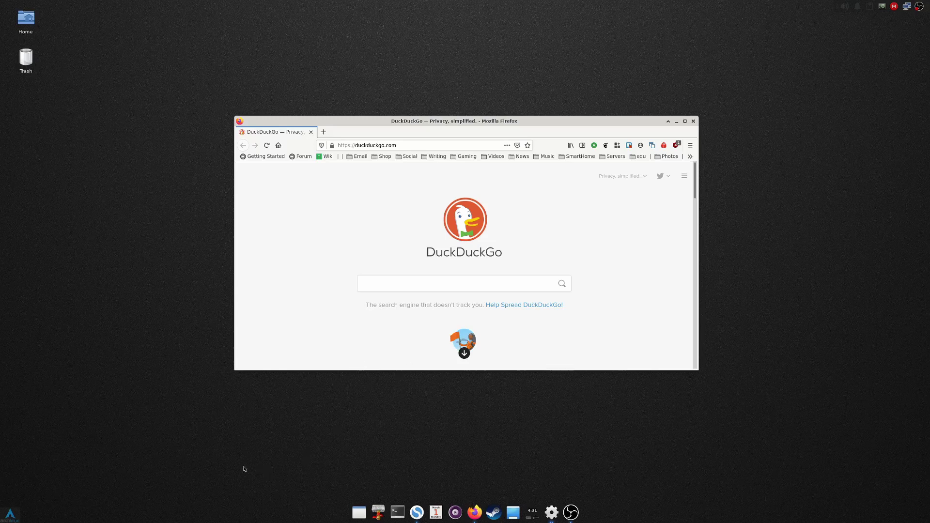
Search 'window' to launch Window Manager settings, review the Keyboard tab's Tile window shortcuts, then close it
{"action": "left_click", "coordinate": [14, 521]}
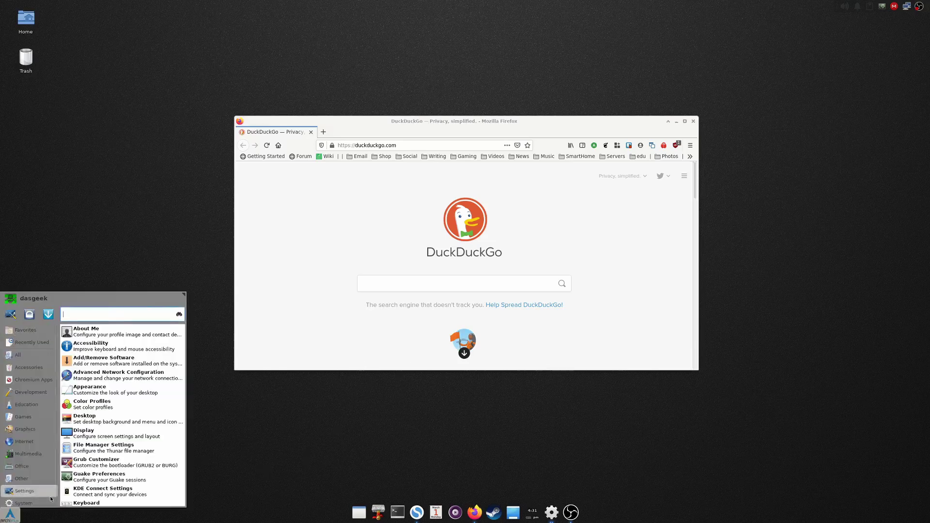
{"action": "type", "text": "window"}
{"action": "key", "text": "Return"}
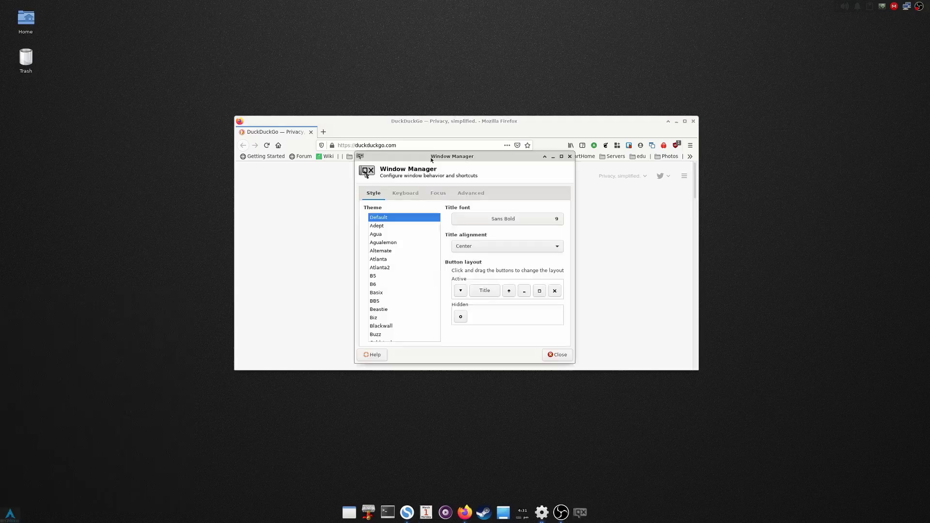
{"action": "left_click", "coordinate": [405, 193]}
{"action": "scroll", "coordinate": [446, 284], "scroll_direction": "down", "scroll_amount": 6}
{"action": "scroll", "coordinate": [438, 275], "scroll_direction": "down", "scroll_amount": 8}
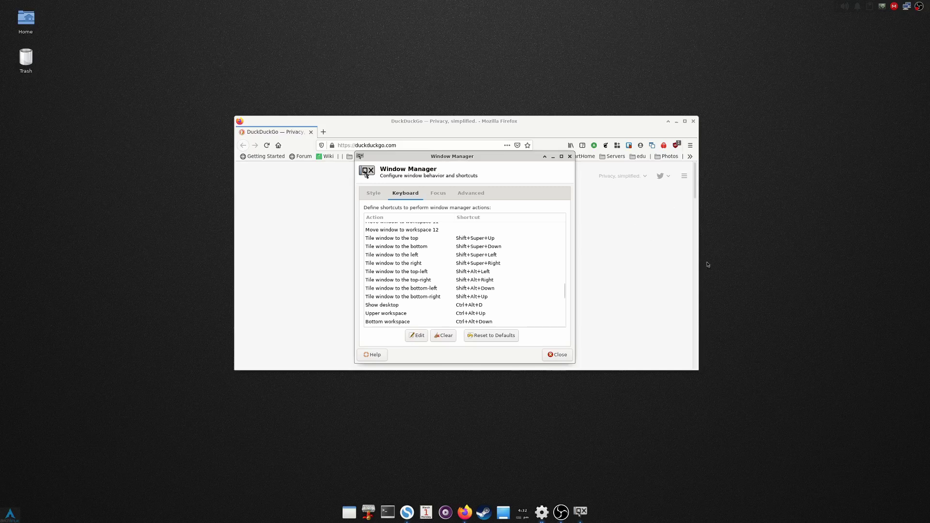
{"action": "left_click", "coordinate": [556, 355]}
{"action": "right_click", "coordinate": [74, 242]}
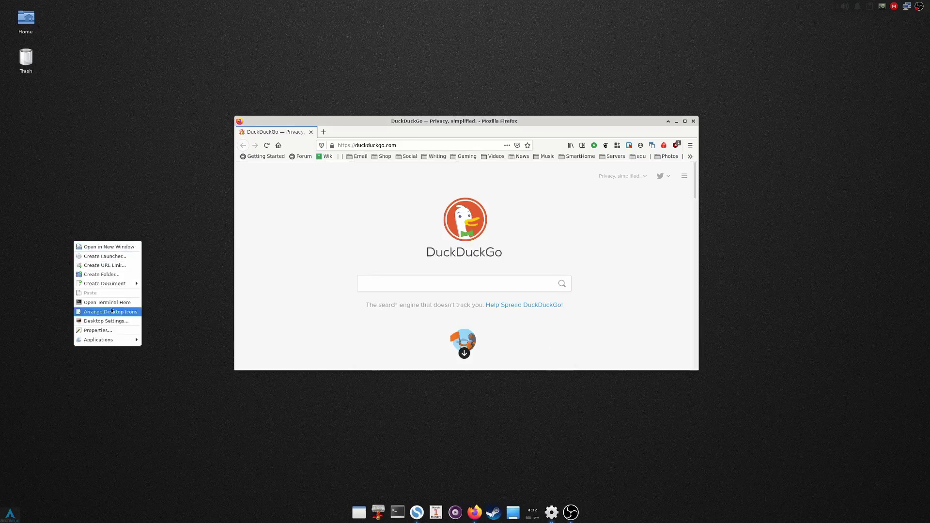
{"action": "mouse_move", "coordinate": [115, 340]}
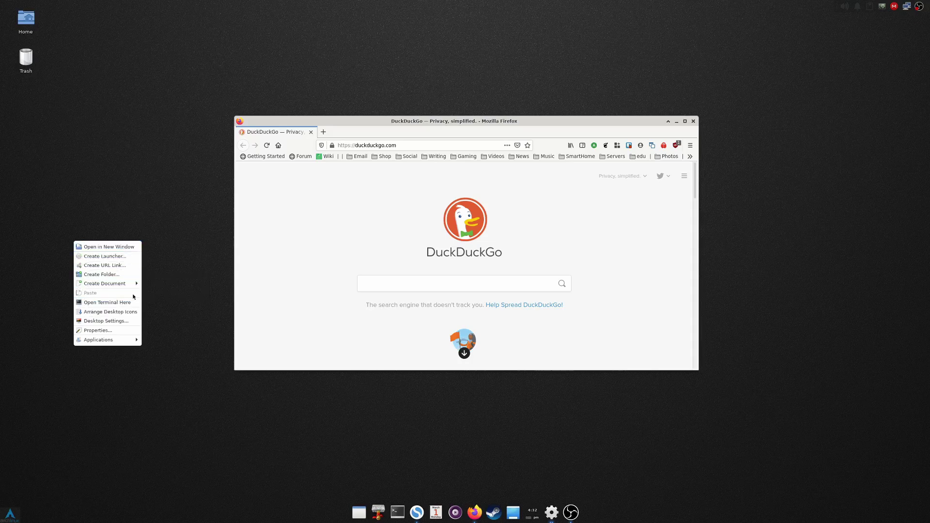
{"action": "left_click", "coordinate": [174, 139]}
{"action": "right_click", "coordinate": [160, 146]}
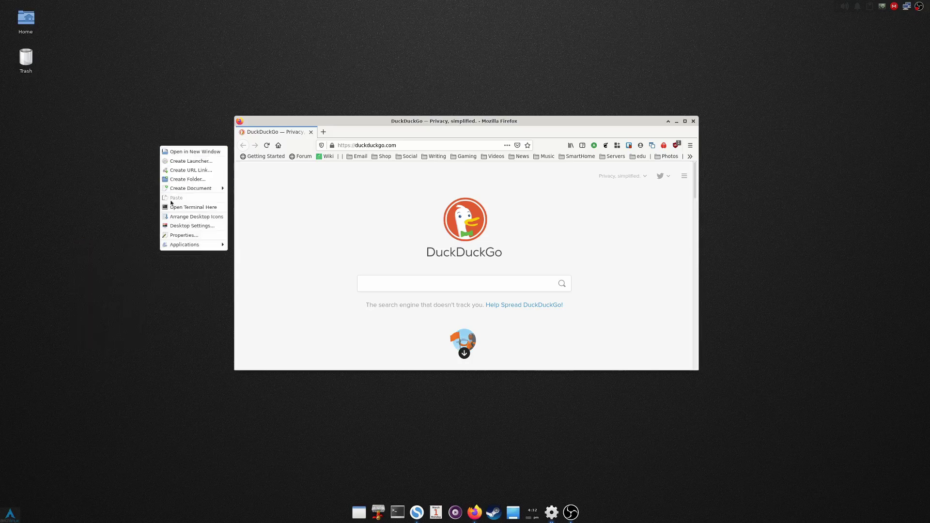
{"action": "left_click", "coordinate": [49, 189]}
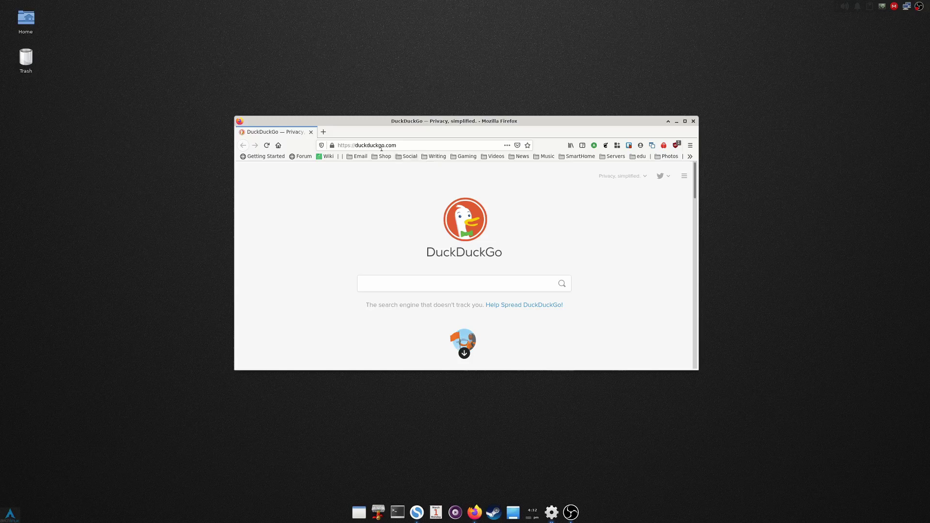
{"action": "right_click", "coordinate": [150, 115]}
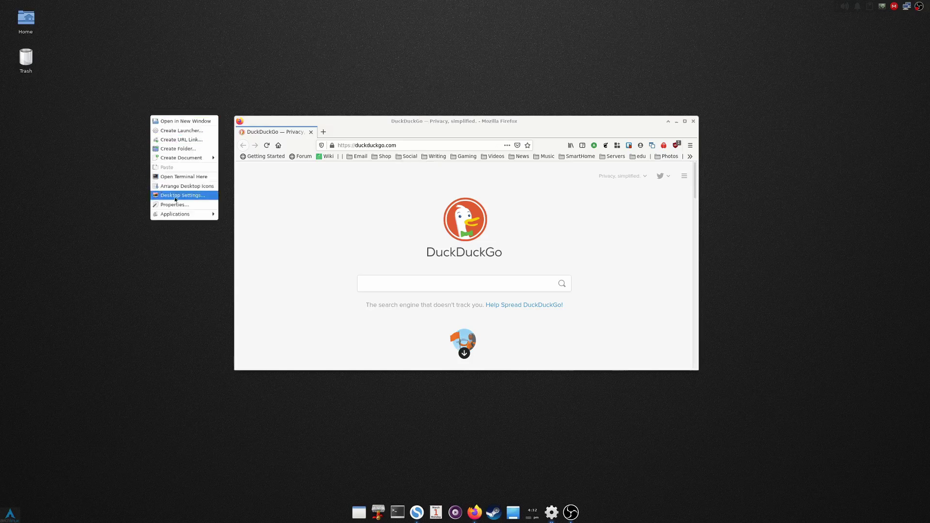
{"action": "left_click", "coordinate": [176, 197]}
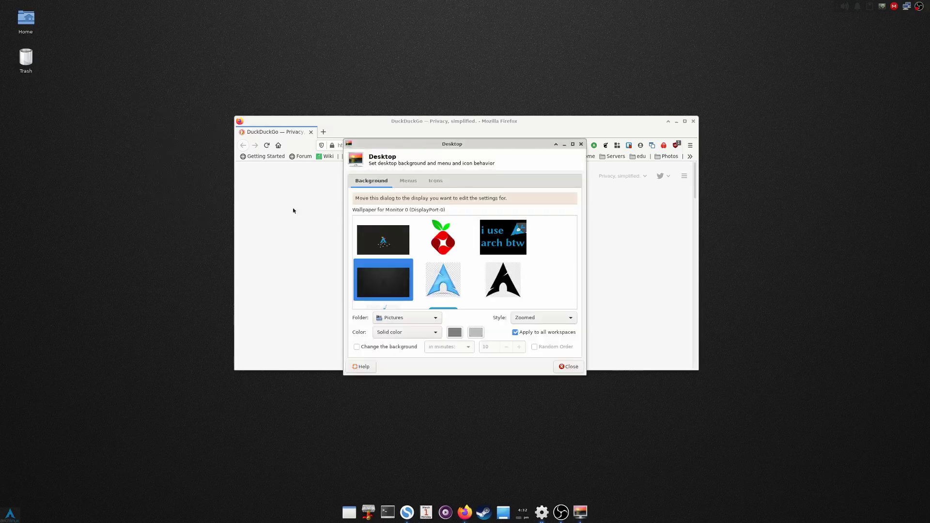
{"action": "left_click", "coordinate": [426, 181]}
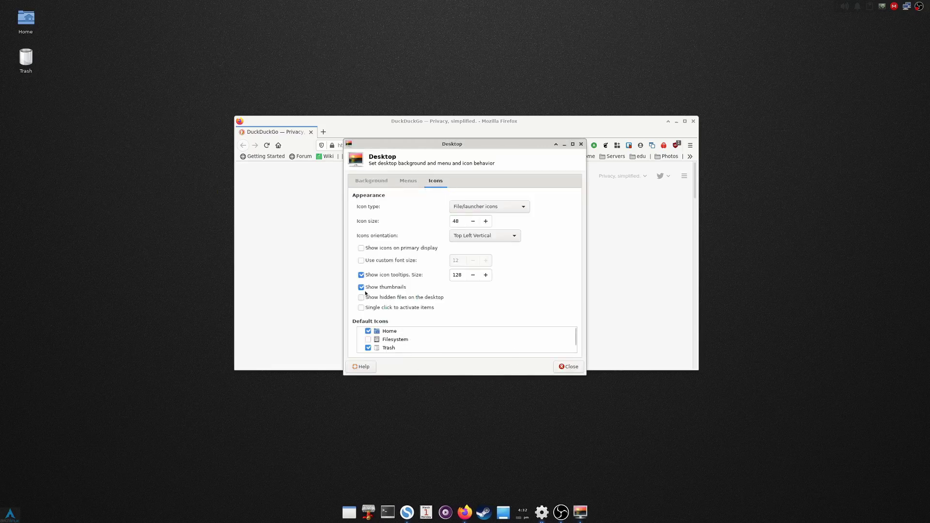
{"action": "scroll", "coordinate": [405, 339], "scroll_direction": "down", "scroll_amount": 1}
{"action": "scroll", "coordinate": [405, 342], "scroll_direction": "up", "scroll_amount": 1}
{"action": "scroll", "coordinate": [401, 339], "scroll_direction": "down", "scroll_amount": 1}
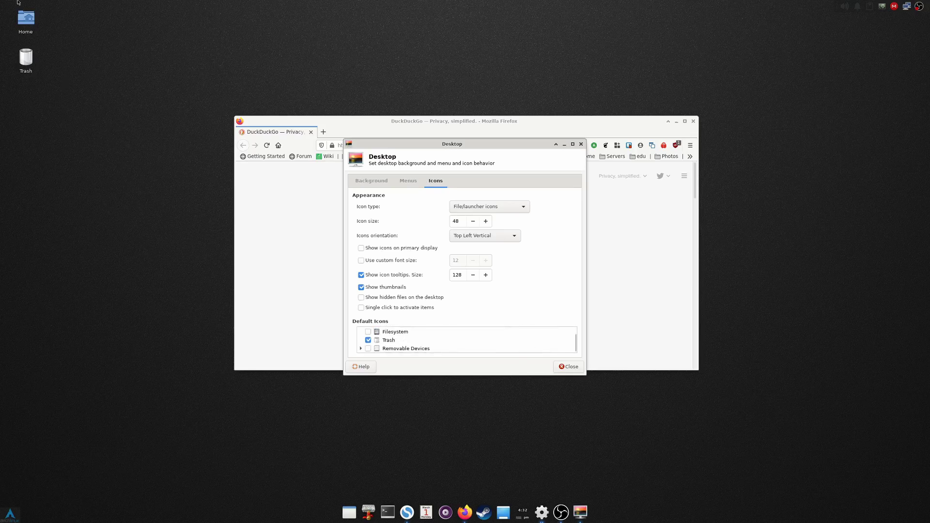
{"action": "left_click", "coordinate": [372, 341]}
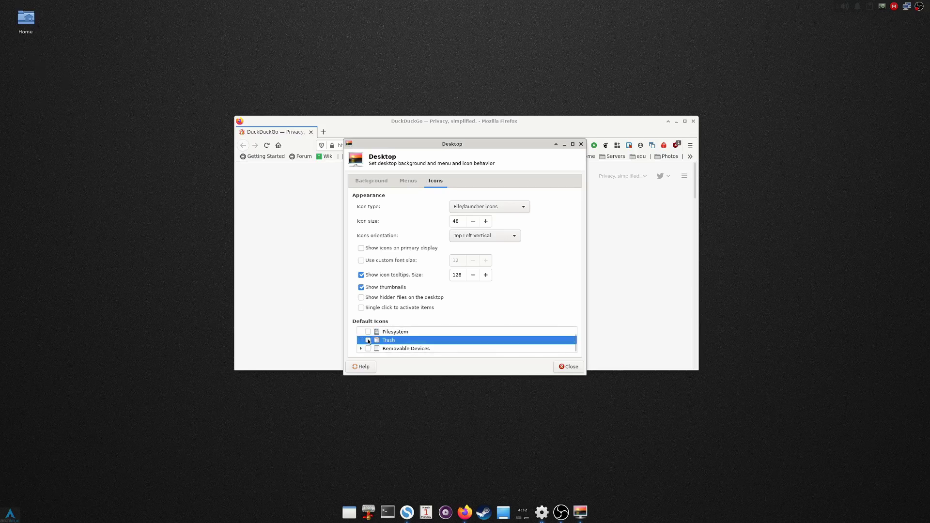
{"action": "scroll", "coordinate": [373, 339], "scroll_direction": "up", "scroll_amount": 1}
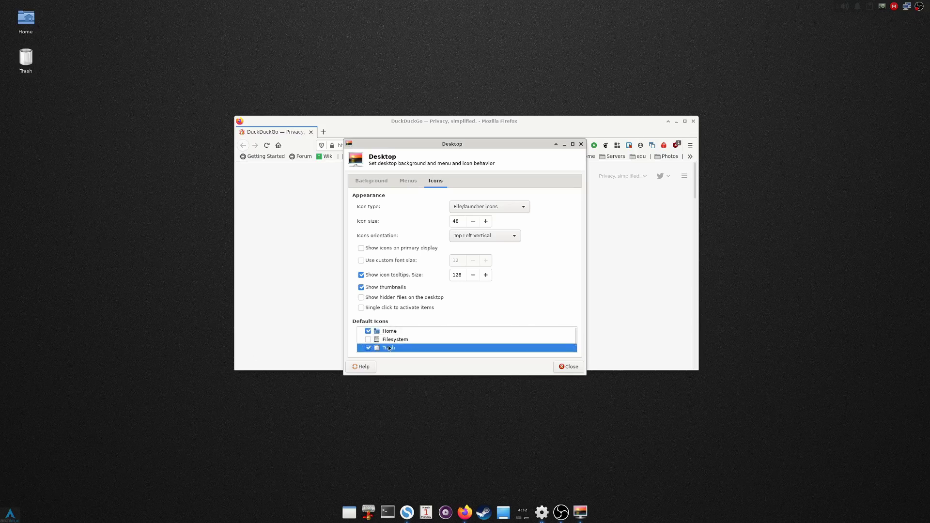
{"action": "scroll", "coordinate": [382, 351], "scroll_direction": "down", "scroll_amount": 1}
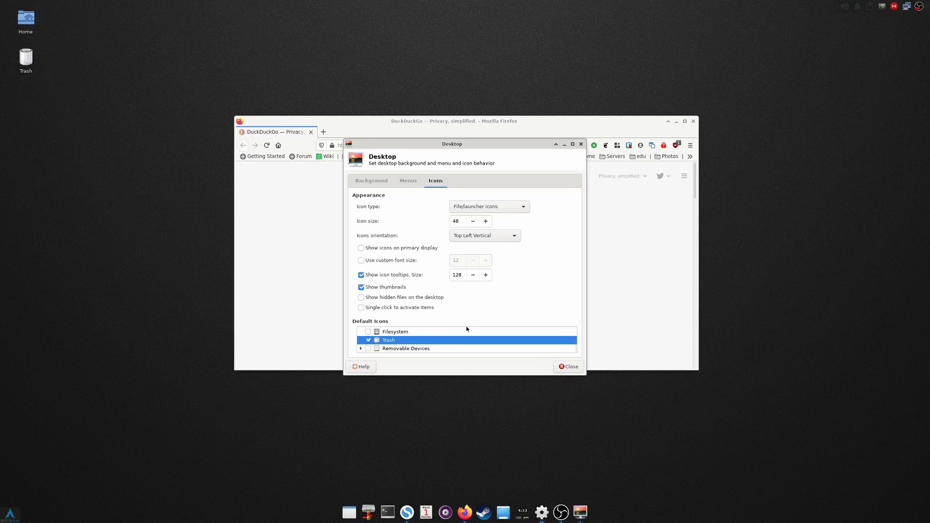
{"action": "left_click", "coordinate": [568, 367]}
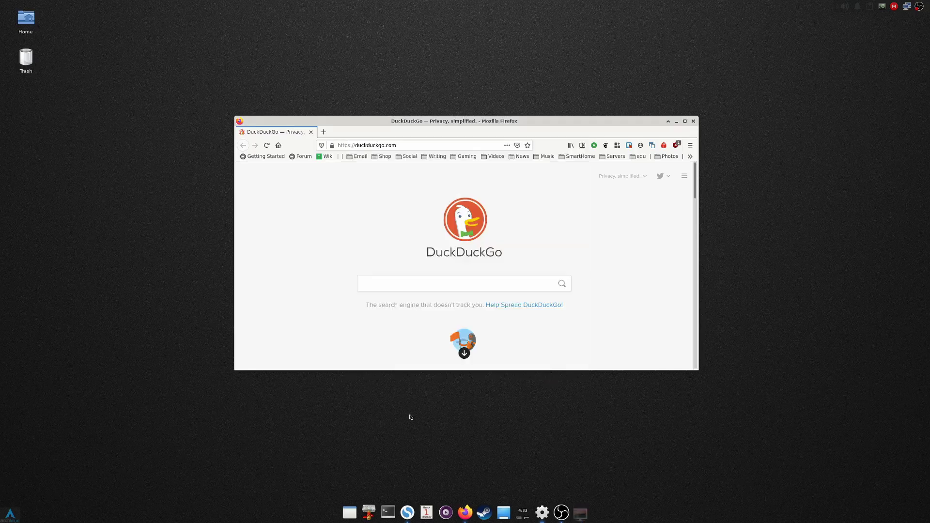
Open Window Manager Tweaks' Compositor tab via a 'wi' search and toggle dock-window shadows on, then off
{"action": "left_click", "coordinate": [17, 517]}
{"action": "type", "text": "wi"}
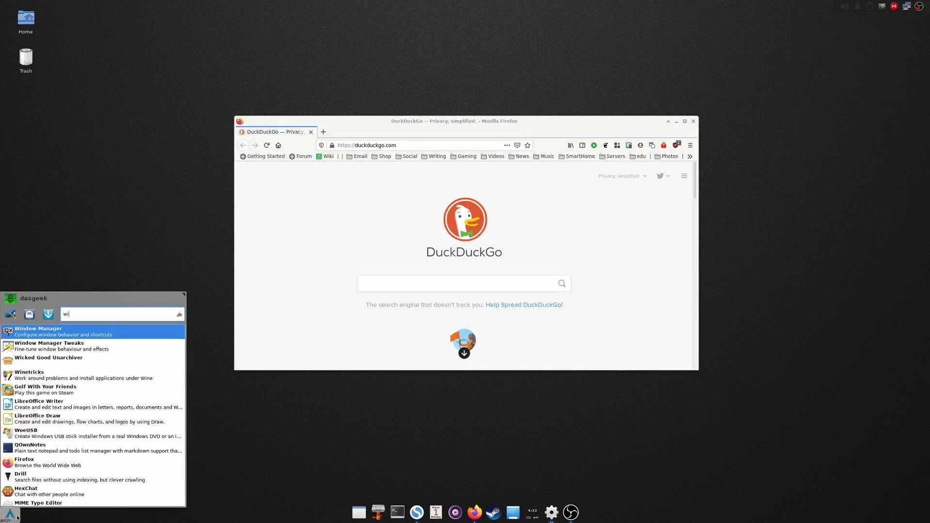
{"action": "key", "text": "Down"}
{"action": "key", "text": "Return"}
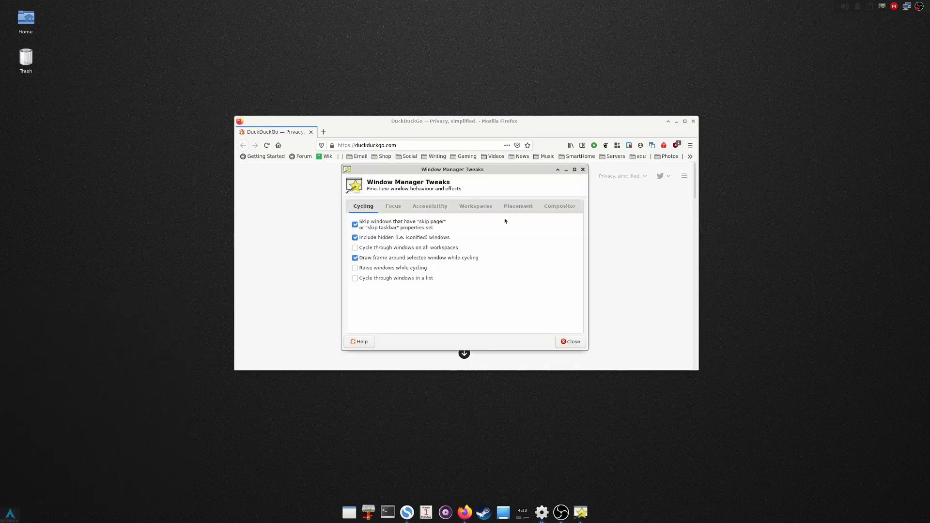
{"action": "left_click", "coordinate": [561, 209]}
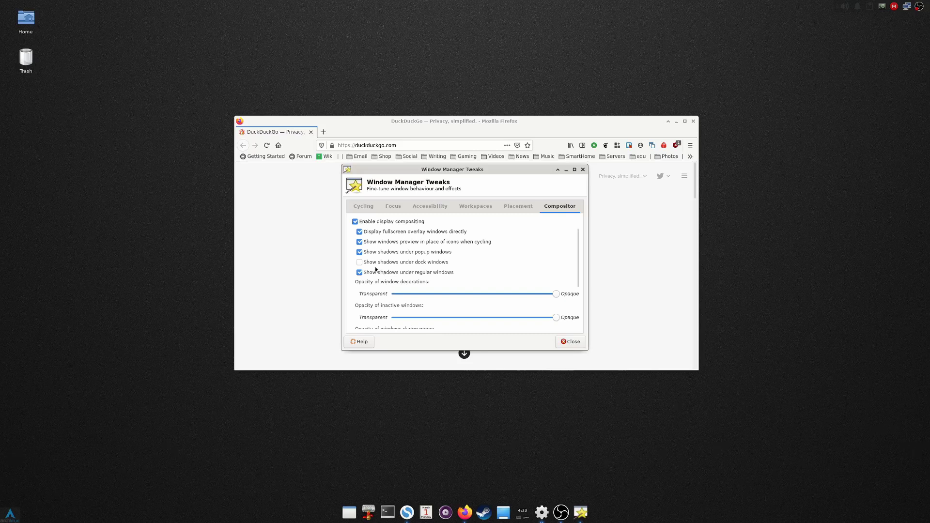
{"action": "left_click", "coordinate": [359, 262]}
{"action": "left_click", "coordinate": [360, 262]}
Set inactive windows to about 80% opacity, moving windows about 35%, decorations nearly opaque, then close Tweaks
{"action": "scroll", "coordinate": [461, 275], "scroll_direction": "down", "scroll_amount": 5}
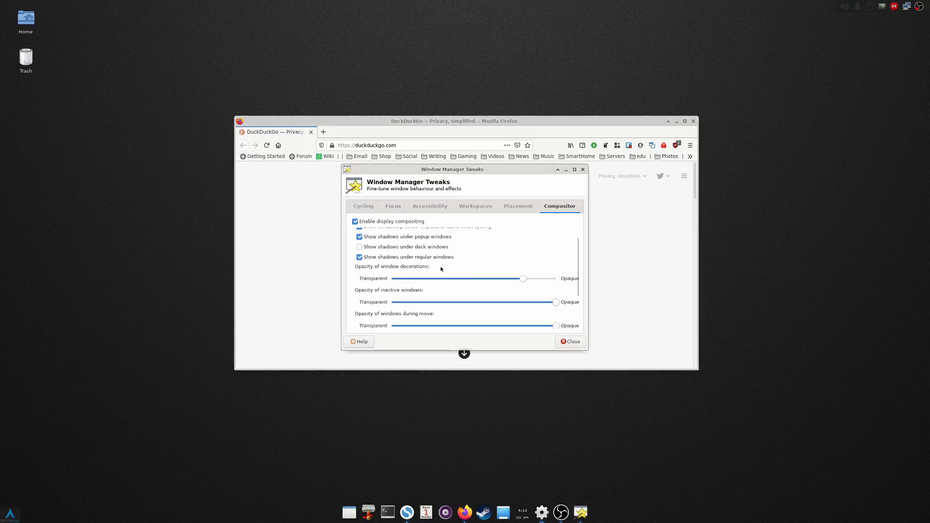
{"action": "left_click_drag", "start_coordinate": [523, 278], "coordinate": [481, 277]}
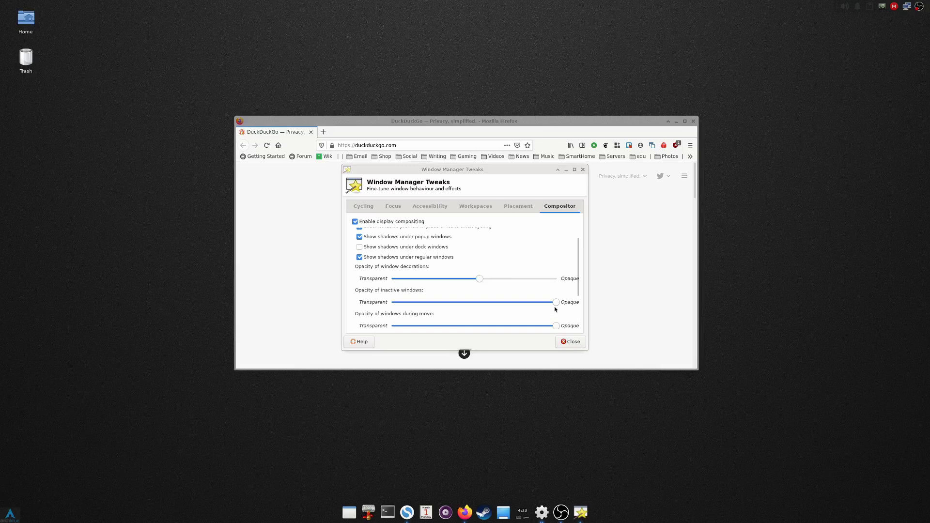
{"action": "left_click_drag", "start_coordinate": [557, 303], "coordinate": [454, 301]}
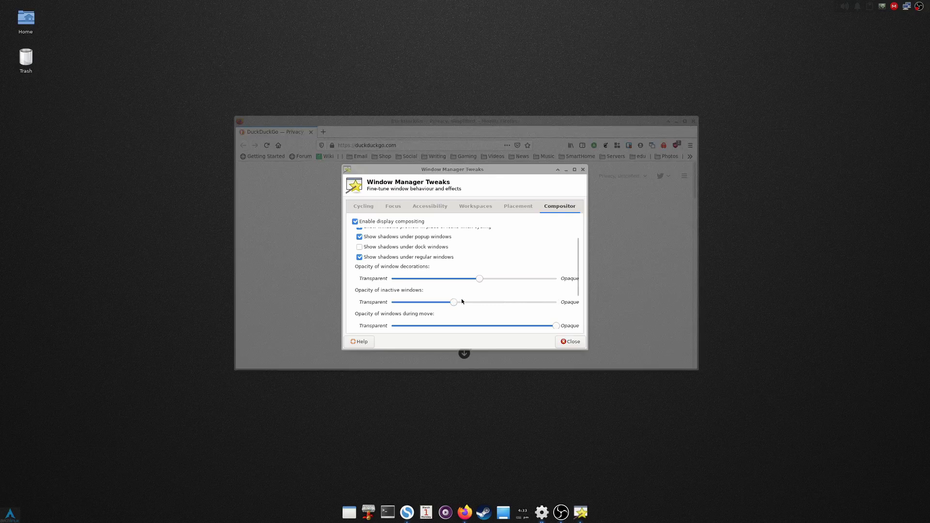
{"action": "left_click", "coordinate": [501, 302]}
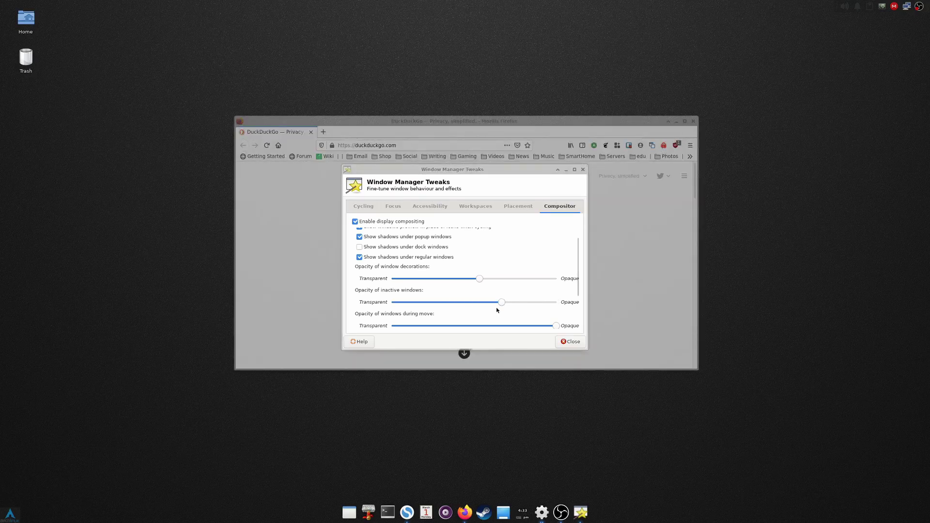
{"action": "left_click_drag", "start_coordinate": [502, 301], "coordinate": [520, 302]}
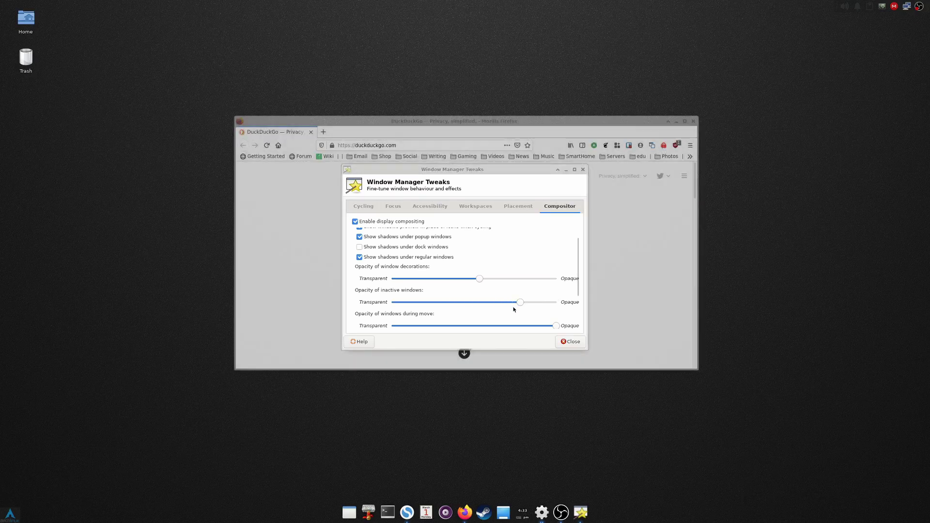
{"action": "left_click", "coordinate": [516, 321]}
{"action": "left_click_drag", "start_coordinate": [539, 327], "coordinate": [448, 330]}
{"action": "left_click_drag", "start_coordinate": [479, 279], "coordinate": [544, 278]}
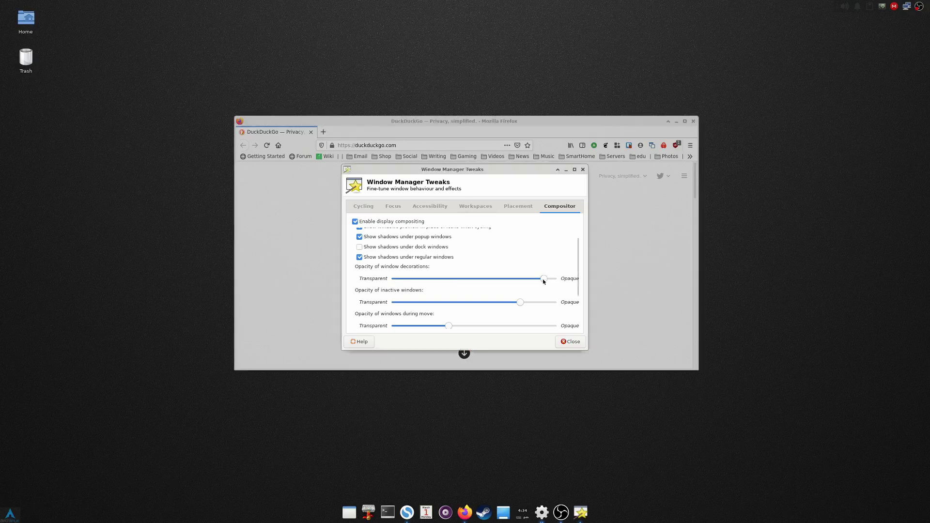
{"action": "key", "text": "alt+F4"}
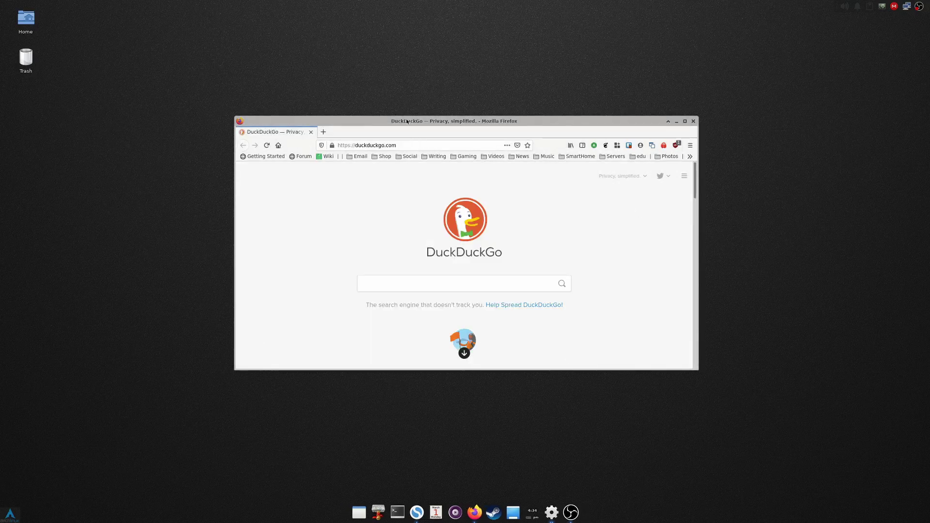
Drag the DuckDuckGo Firefox window slightly left of centre, checking it turns transparent while moving
{"action": "left_click_drag", "start_coordinate": [407, 120], "coordinate": [364, 120]}
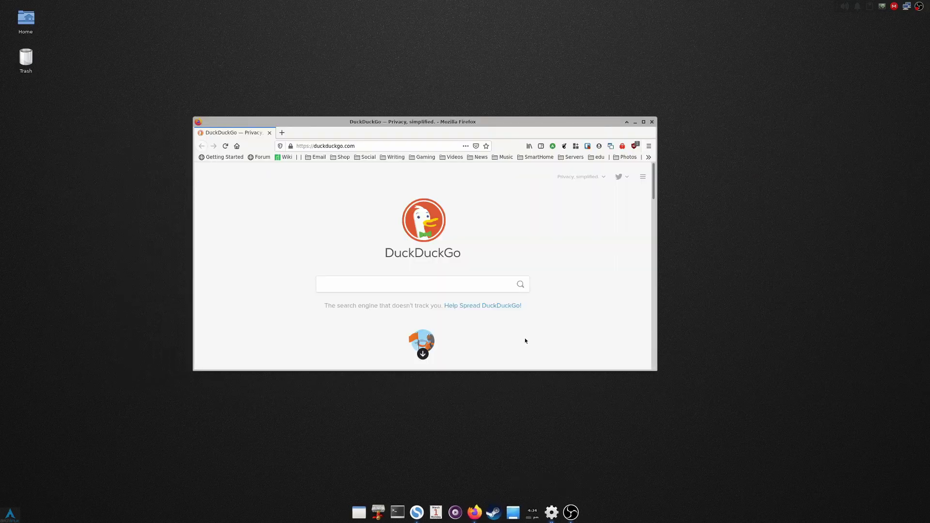